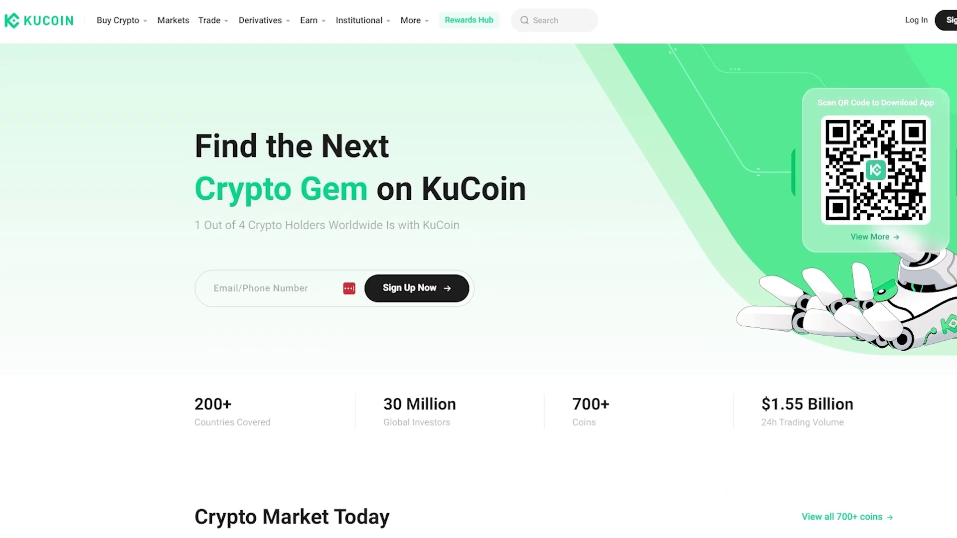
# - Review the homepage statistics, highlighting the 200+ countries and 30 Million investors figures
pyautogui.scroll(-2, 543, 278)
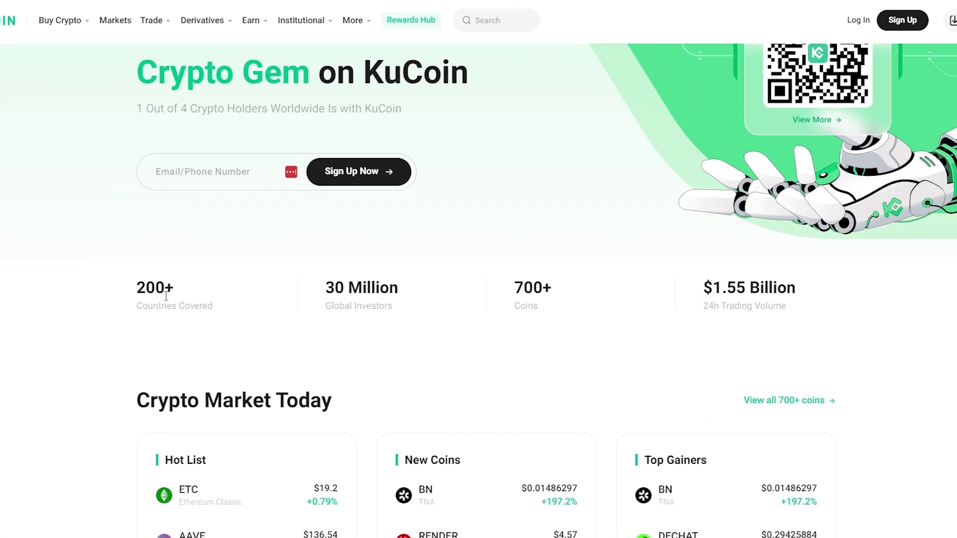
pyautogui.moveTo(131, 294); pyautogui.dragTo(179, 293)
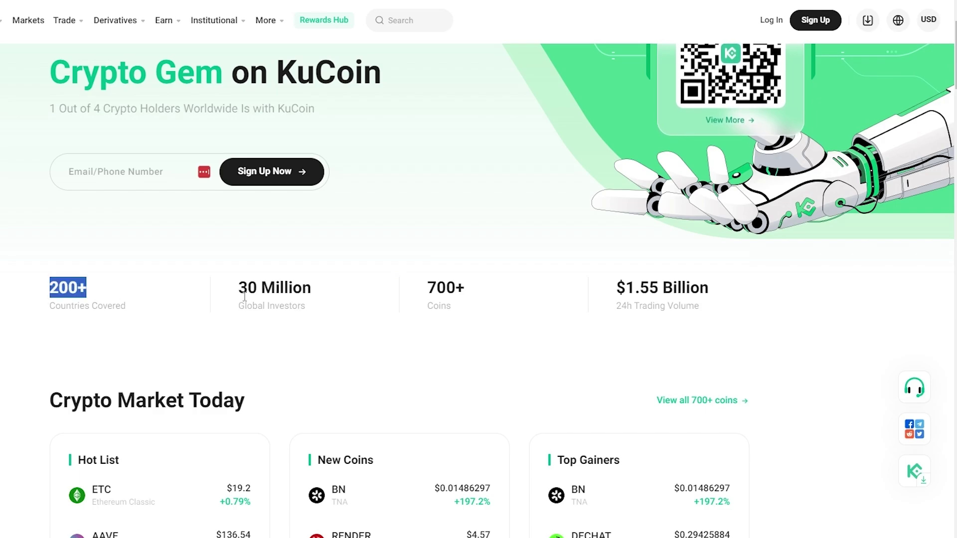
pyautogui.moveTo(239, 294); pyautogui.dragTo(740, 299)
pyautogui.scroll(2, 665, 385)
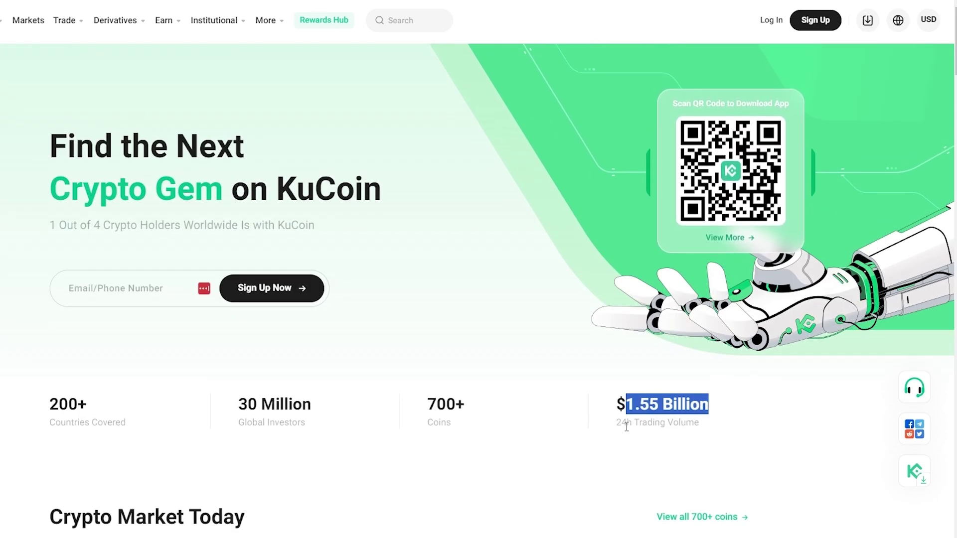
pyautogui.click(723, 426)
pyautogui.scroll(-4, 723, 427)
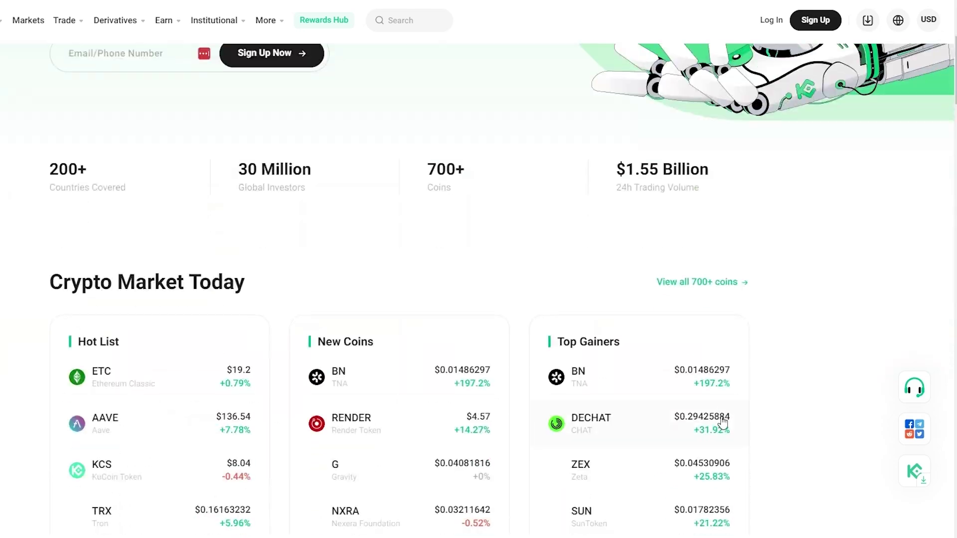
pyautogui.scroll(-1, 723, 423)
pyautogui.scroll(-3, 54, 247)
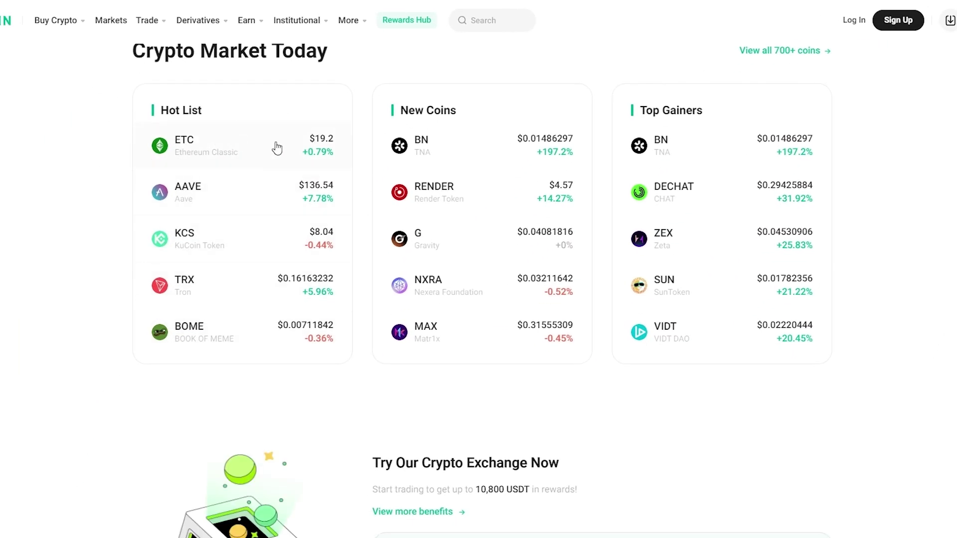
pyautogui.scroll(1, 227, 329)
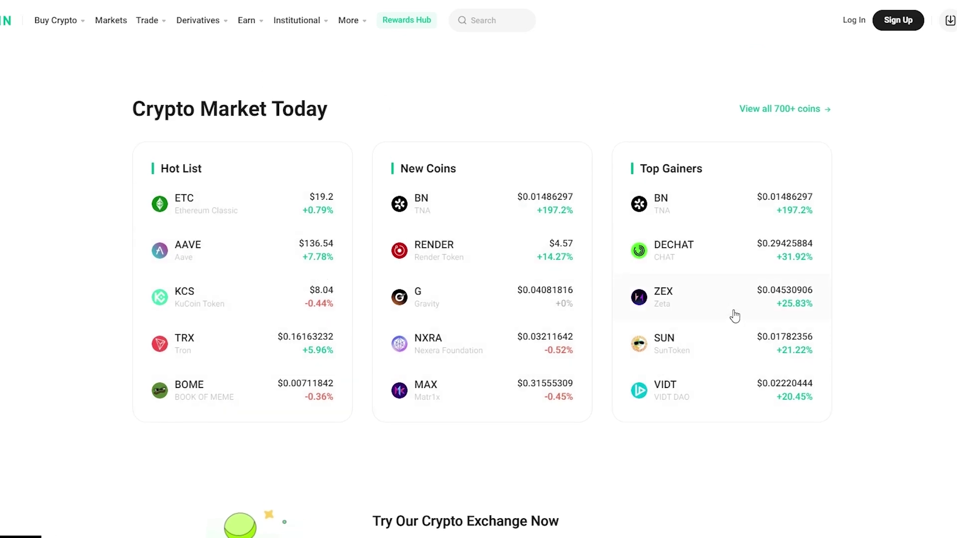
pyautogui.scroll(-1, 725, 392)
pyautogui.scroll(-6, 336, 297)
pyautogui.scroll(14, 335, 298)
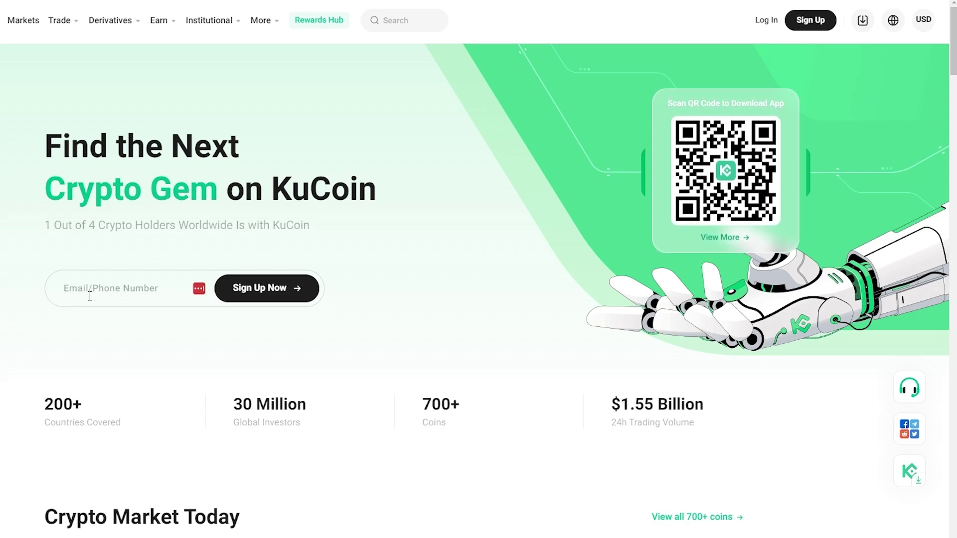
# - Sign up with the pasted email, expand Referral Code, create the account and pass hCaptcha
pyautogui.hotkey('ctrl', 'v')
pyautogui.click(312, 291)
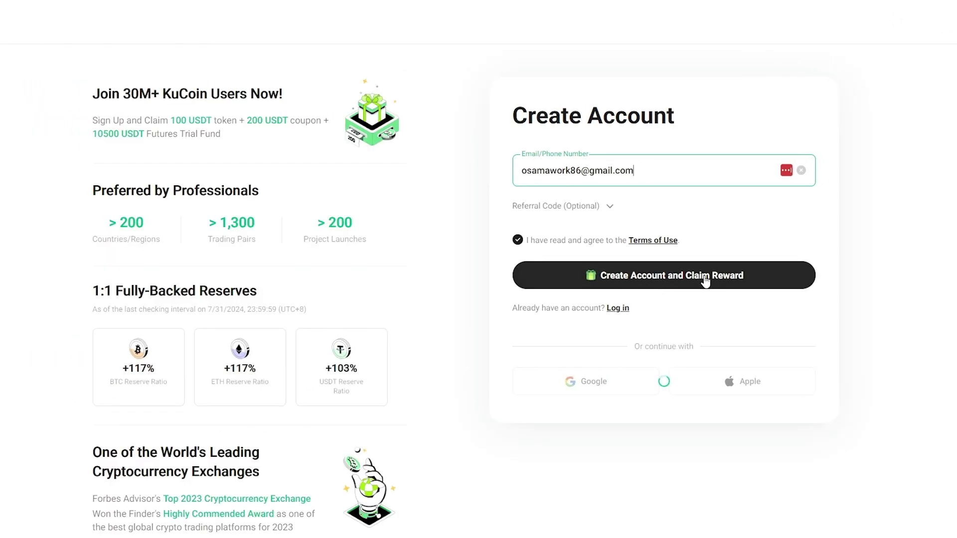
pyautogui.click(584, 207)
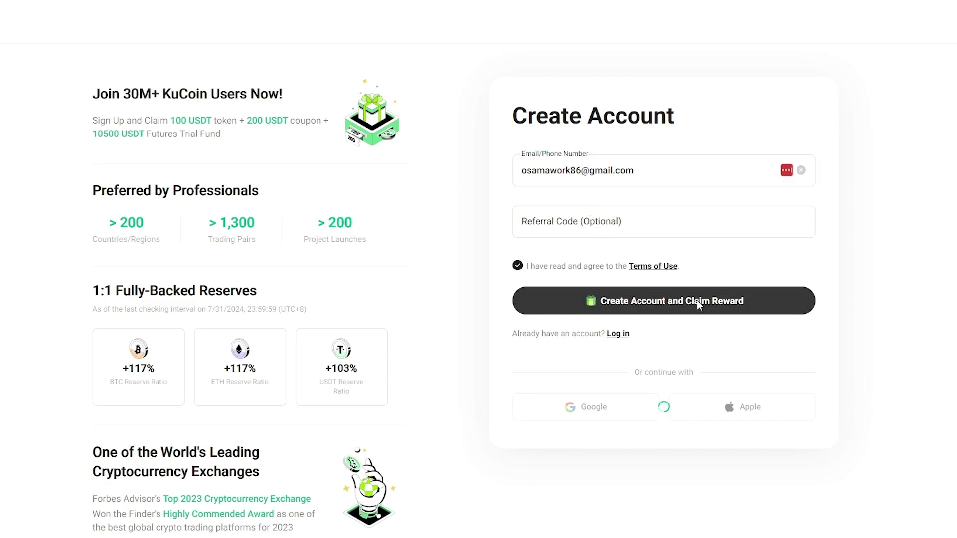
pyautogui.click(697, 300)
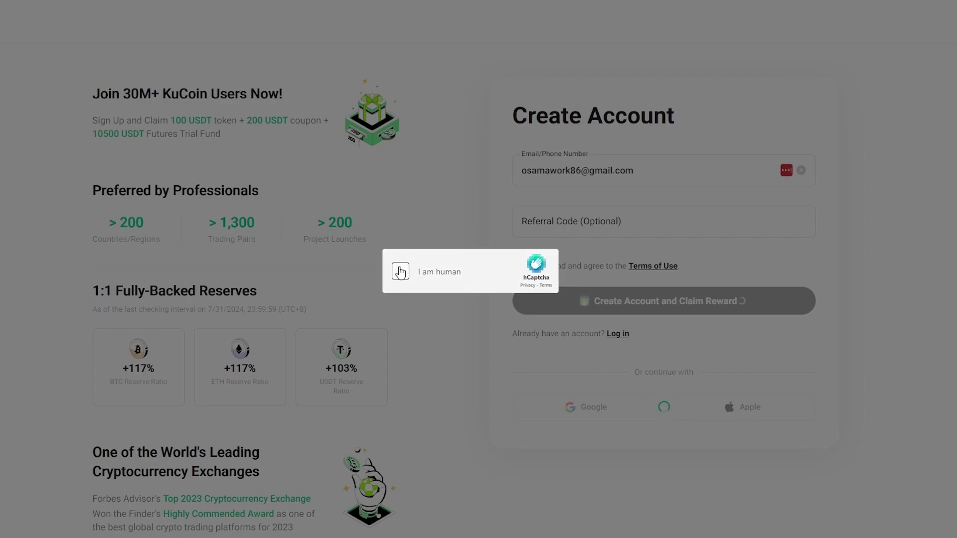
pyautogui.click(401, 272)
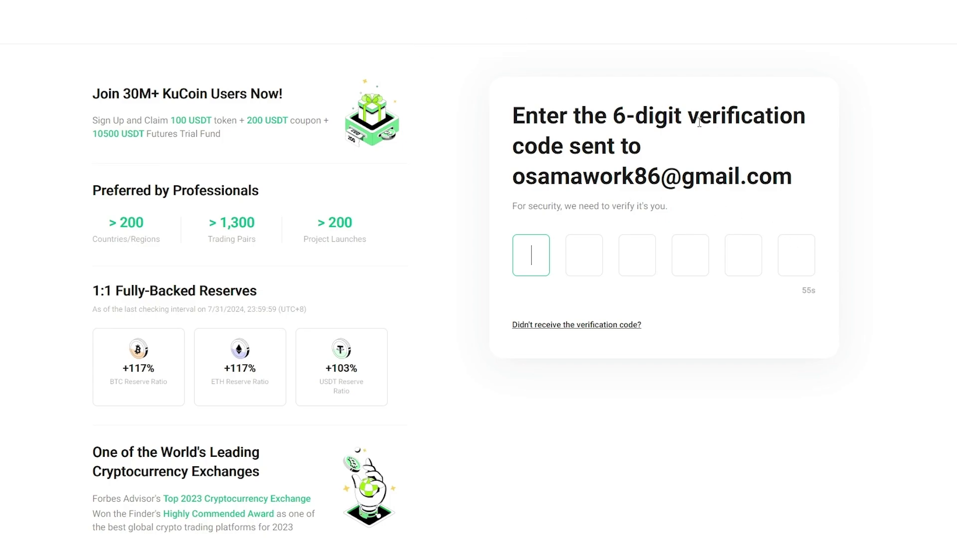
# - Highlight where the code was sent and the Create Your Password heading
pyautogui.moveTo(700, 123); pyautogui.dragTo(693, 141)
pyautogui.click(693, 141)
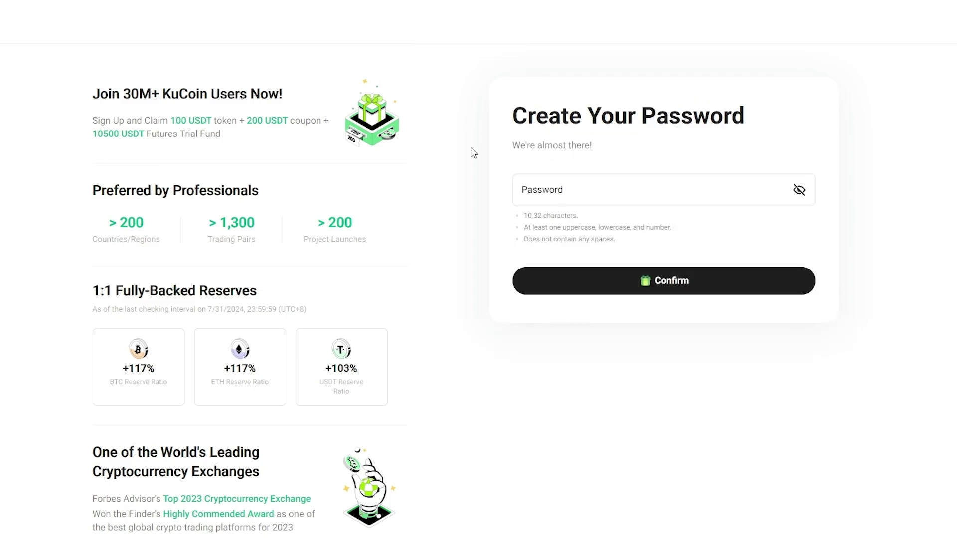
pyautogui.moveTo(517, 114); pyautogui.dragTo(757, 119)
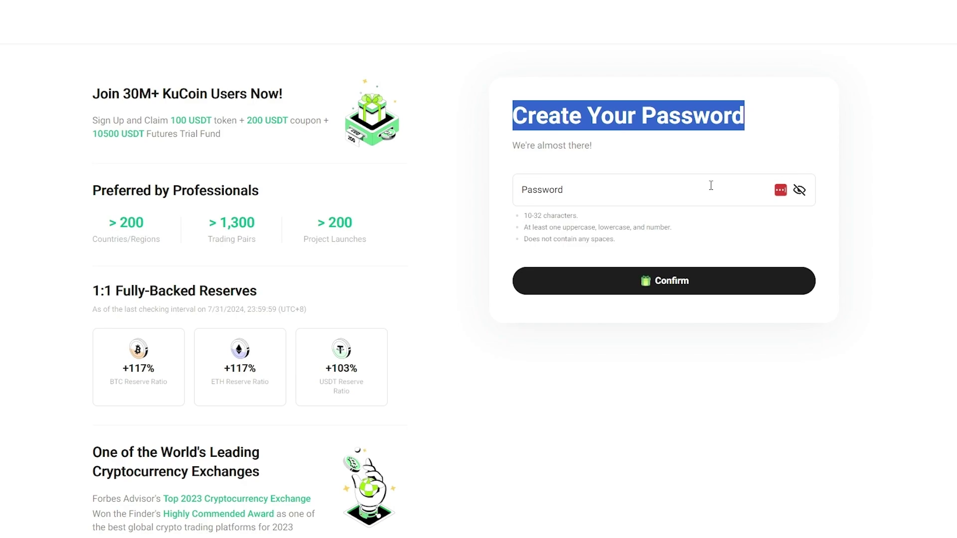
# - Fill the password with a browser-suggested strong password lengthened to 15 characters
pyautogui.click(670, 191)
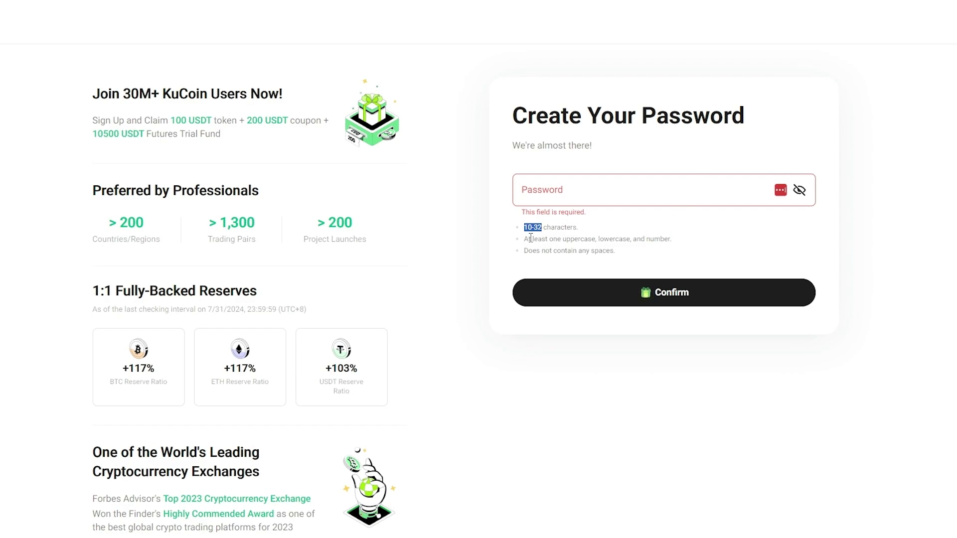
pyautogui.moveTo(525, 238); pyautogui.dragTo(613, 239)
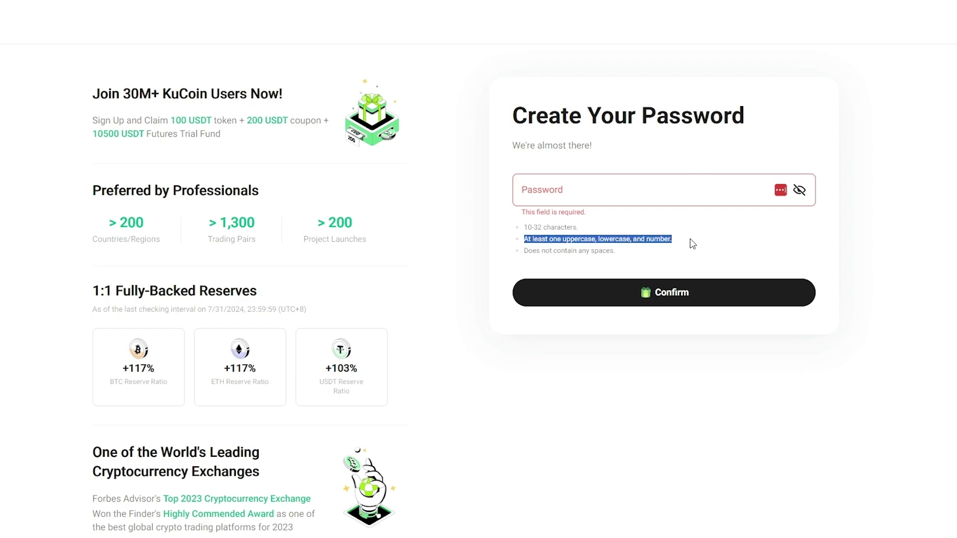
pyautogui.click(711, 199)
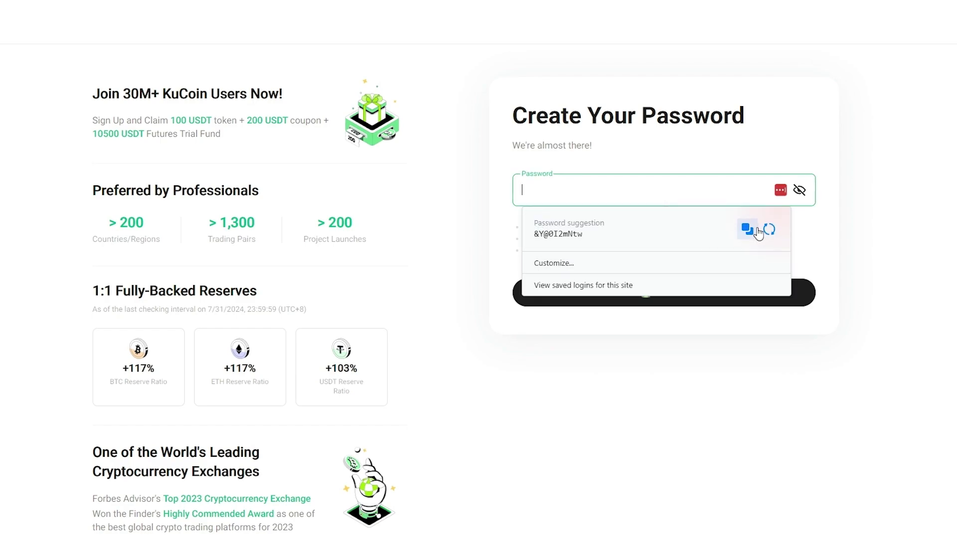
pyautogui.click(727, 263)
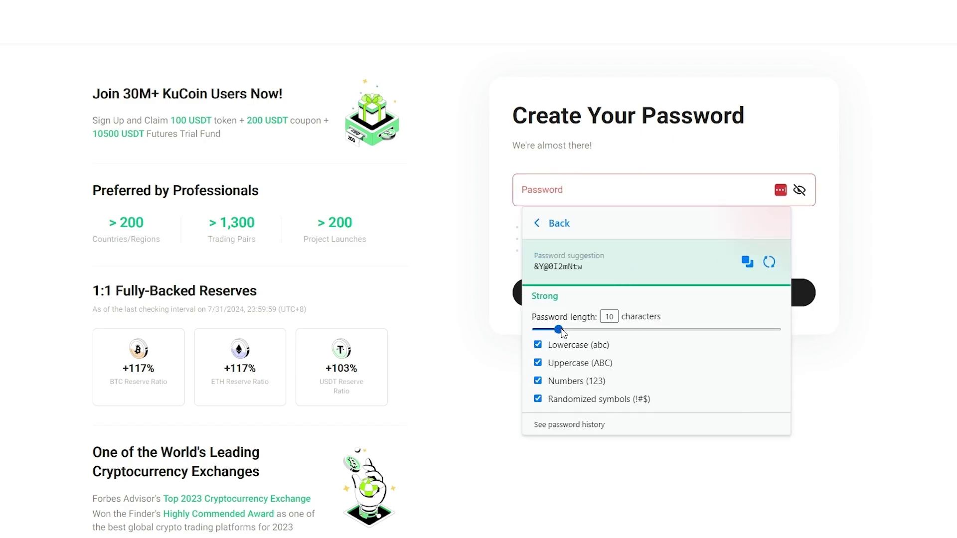
pyautogui.moveTo(561, 330); pyautogui.dragTo(572, 330)
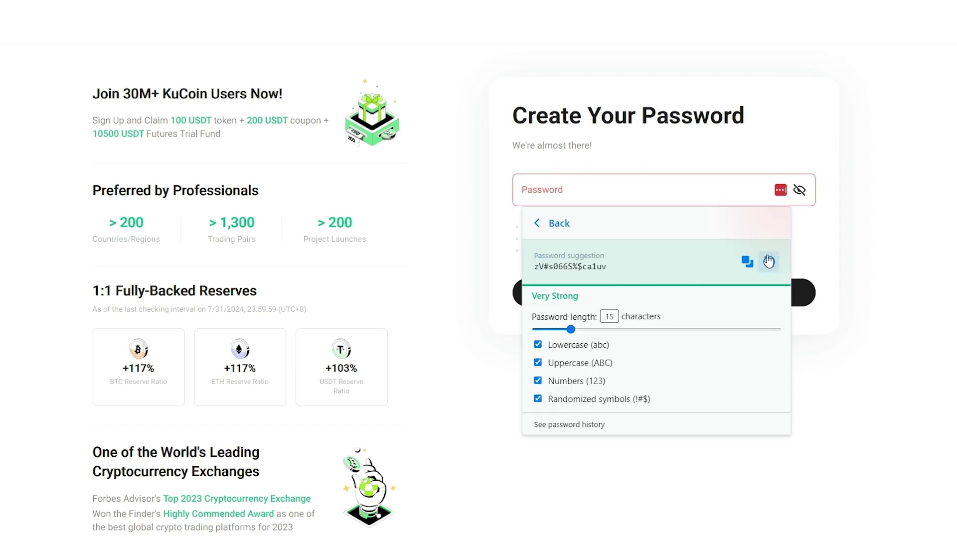
pyautogui.click(602, 265)
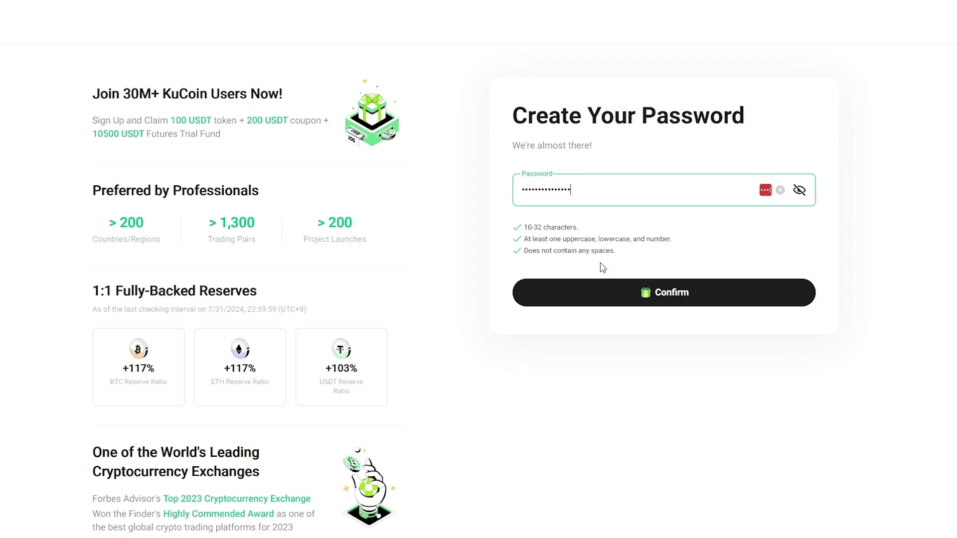
# - Confirm the password to create the account and highlight the verification and rewards notes
pyautogui.click(708, 302)
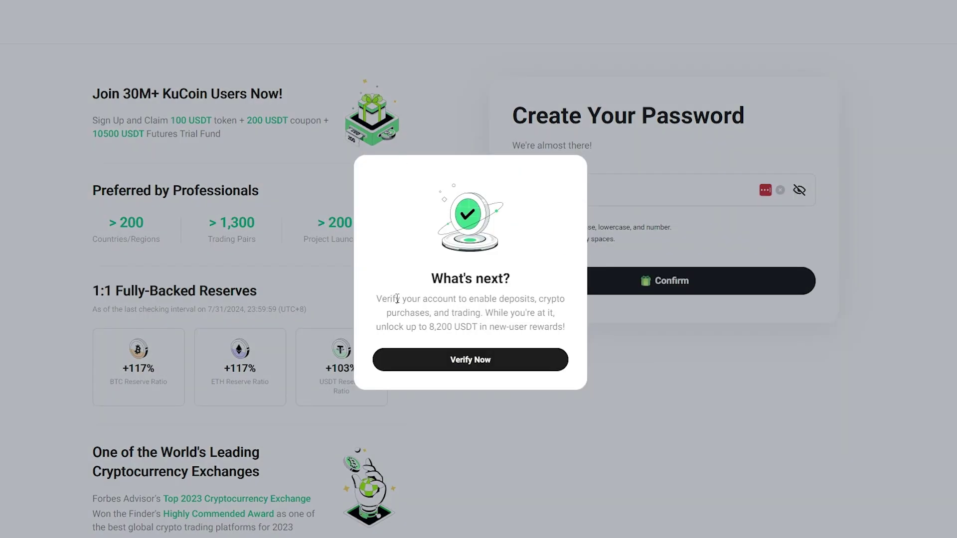
pyautogui.moveTo(387, 298); pyautogui.dragTo(501, 299)
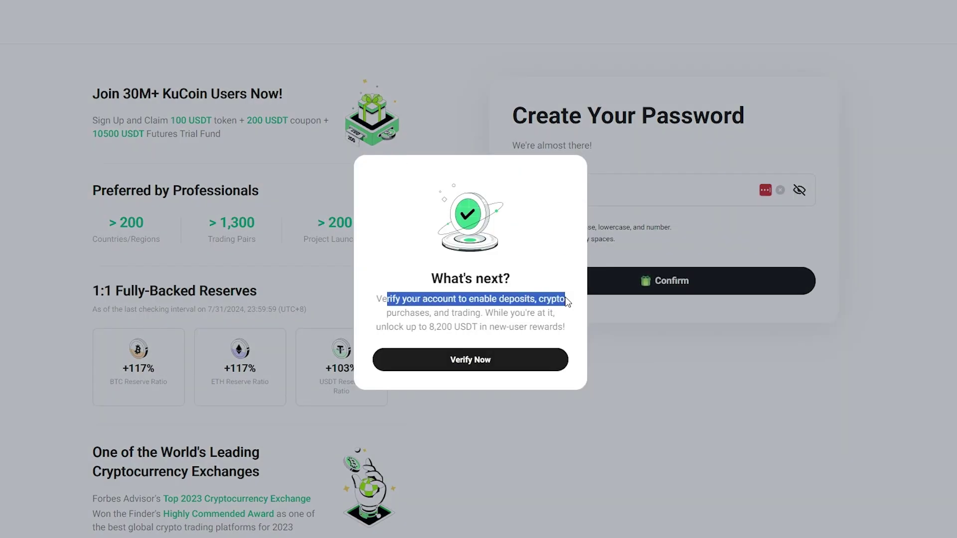
pyautogui.moveTo(563, 304); pyautogui.dragTo(555, 315)
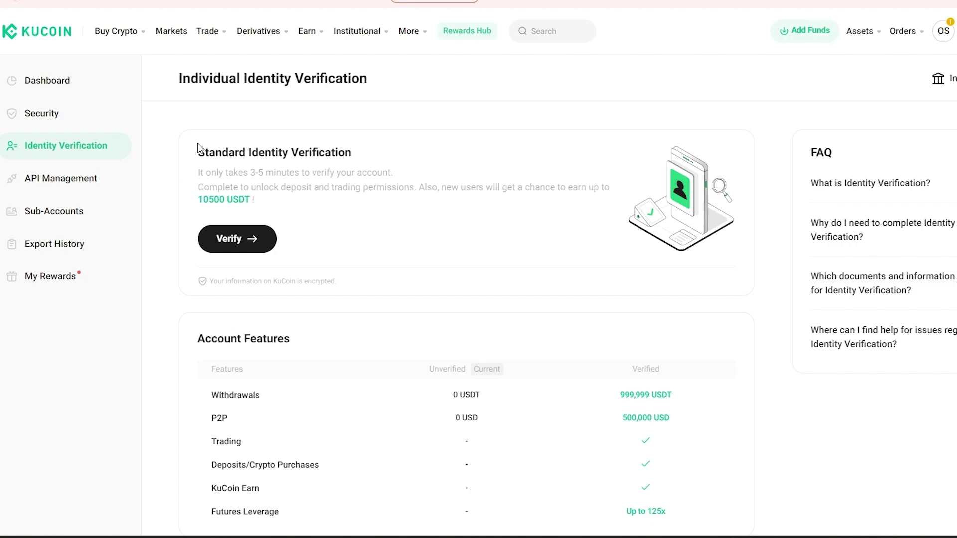
# - Highlight the Standard Identity Verification heading and start standard verification
pyautogui.moveTo(199, 148); pyautogui.dragTo(333, 153)
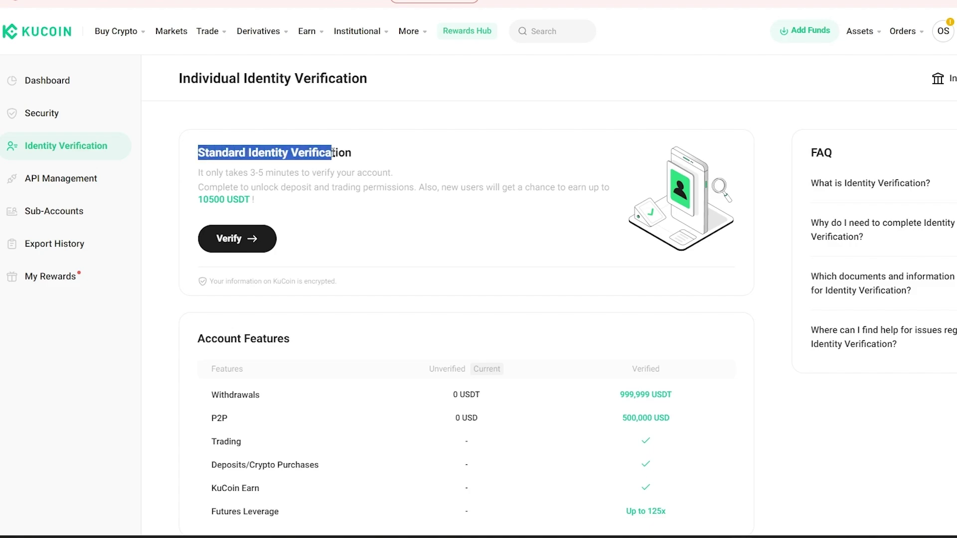
pyautogui.click(242, 176)
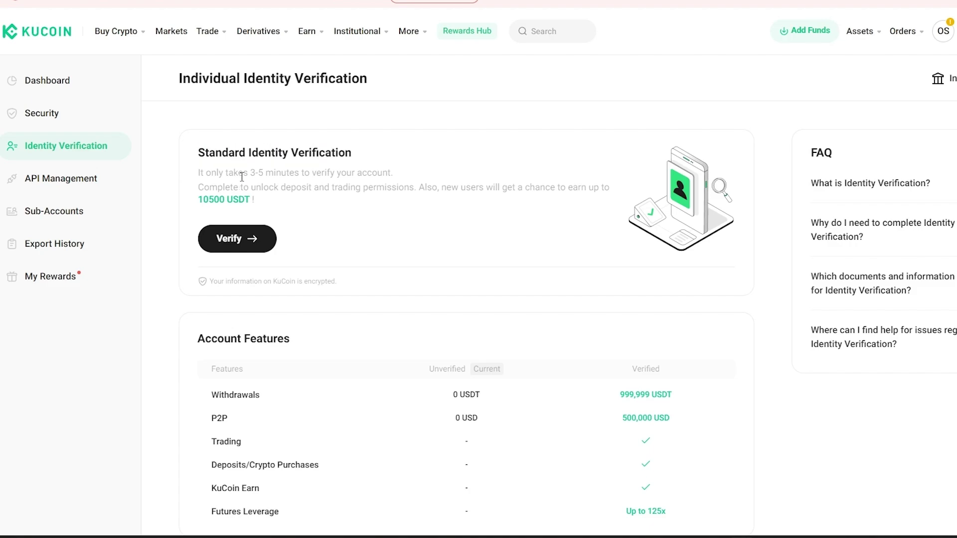
pyautogui.click(268, 245)
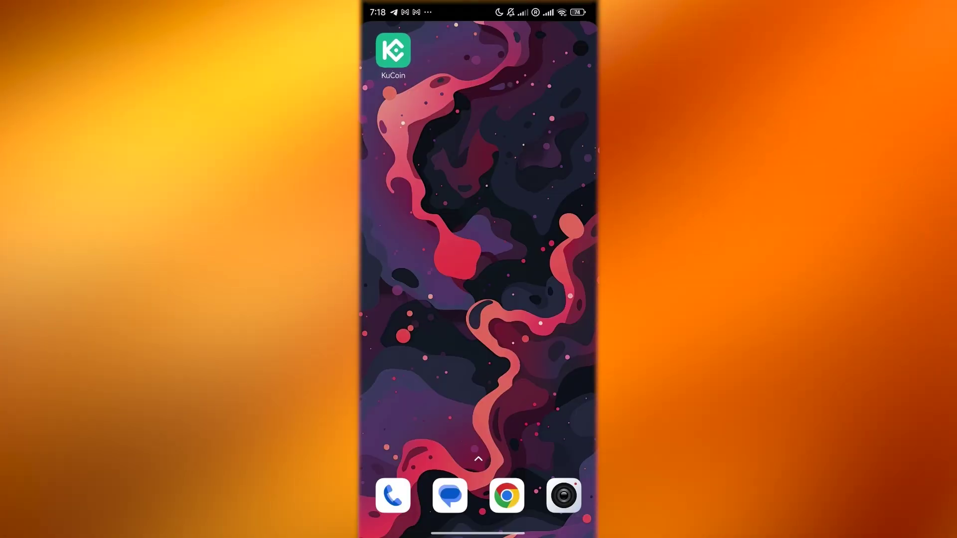
# - Launch the KuCoin app on the phone and open its QR code scanner
pyautogui.click(393, 50)
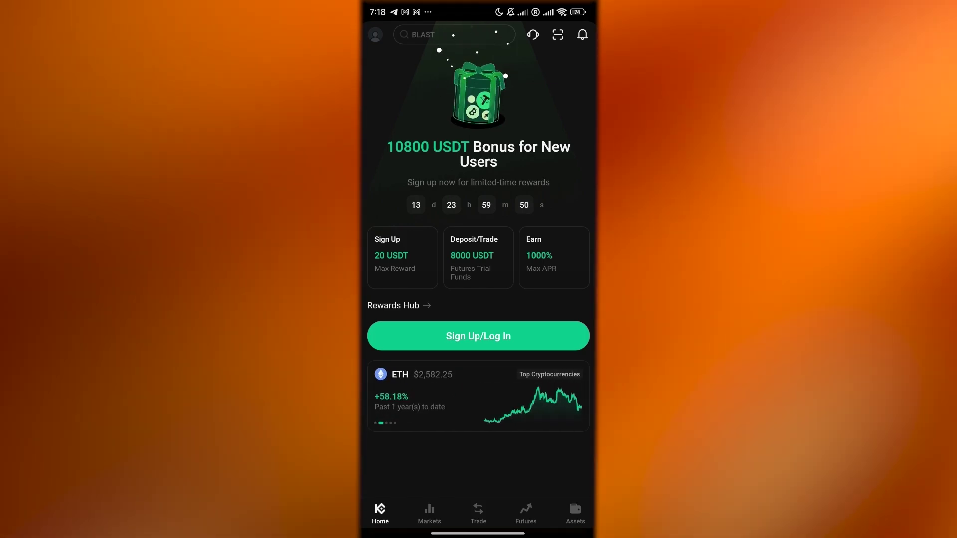
pyautogui.click(557, 35)
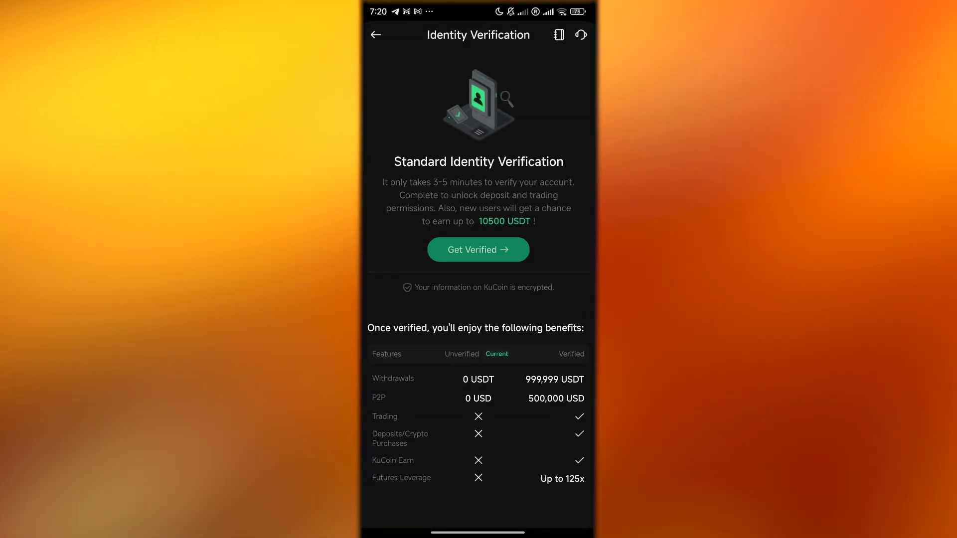
# - Preview the ID Card, Passport and Driver's License options for Pakistan, then return Home
pyautogui.click(478, 249)
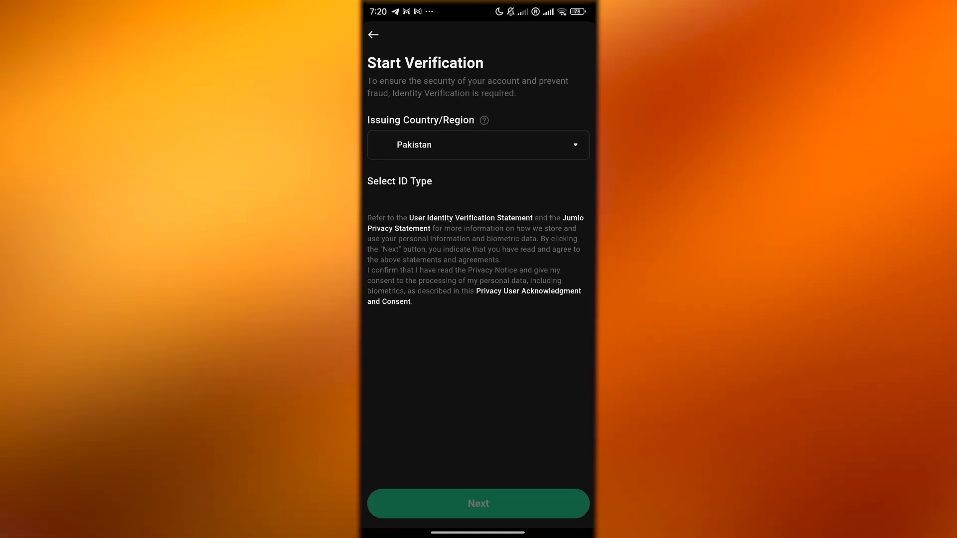
pyautogui.scroll(-1, 478, 275)
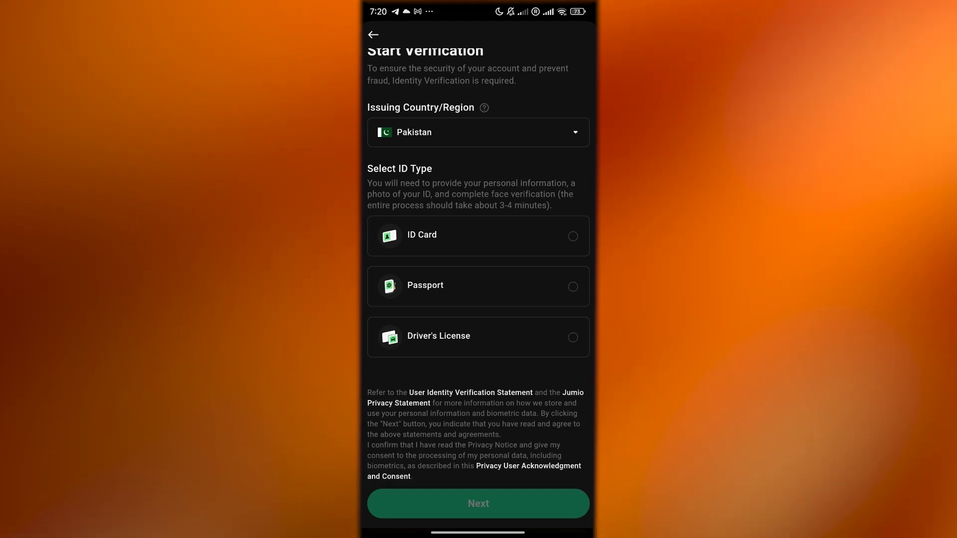
pyautogui.scroll(1, 478, 274)
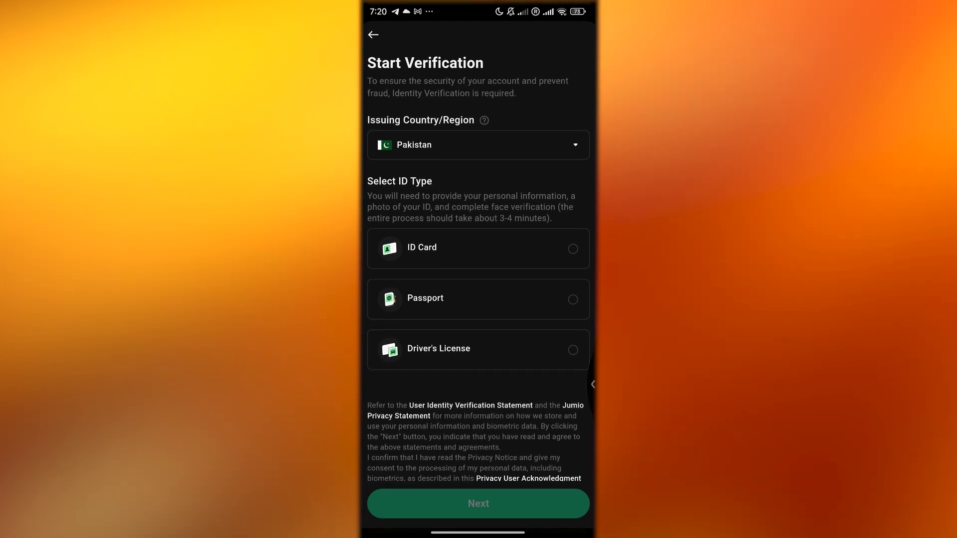
pyautogui.moveTo(593, 385); pyautogui.dragTo(558, 387)
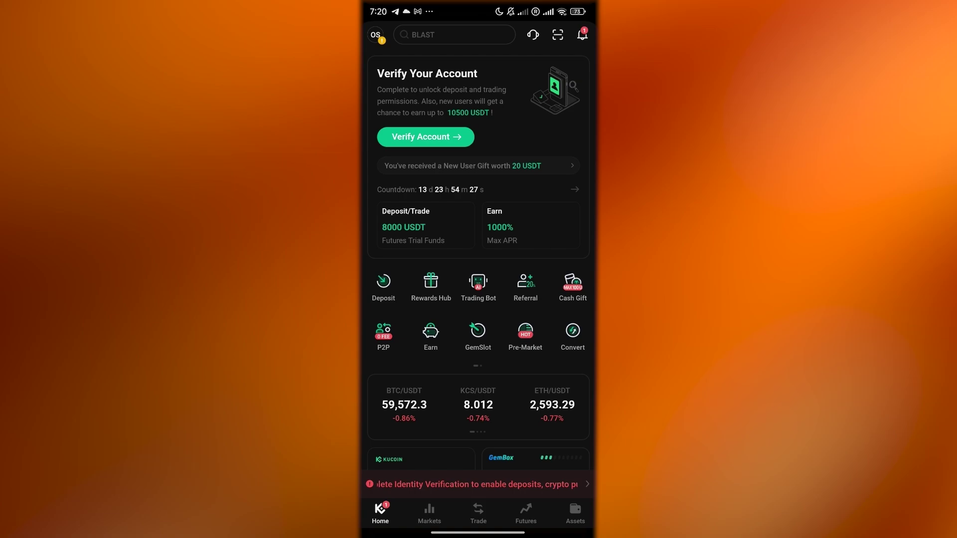
# - Open the account menu to reach the Verified identity page with full-access limits
pyautogui.click(375, 35)
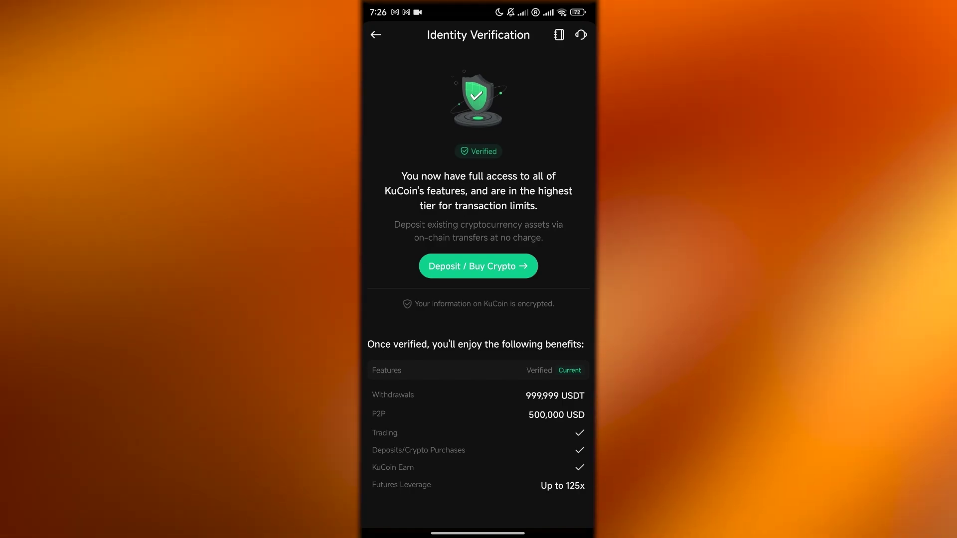
# - Leave the account menu for the home screen and scroll through the feed
pyautogui.click(376, 34)
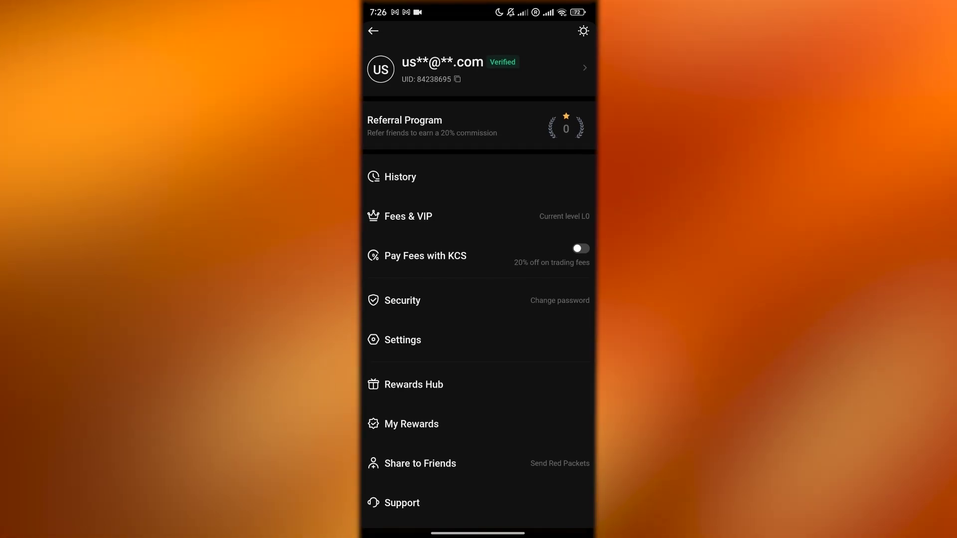
pyautogui.press('Escape')
pyautogui.scroll(-3, 479, 300)
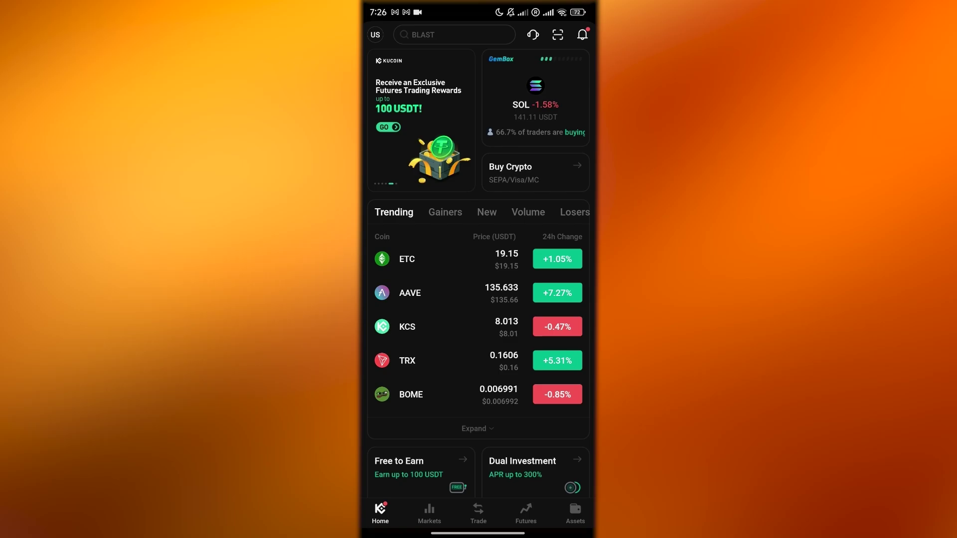
pyautogui.scroll(5, 479, 299)
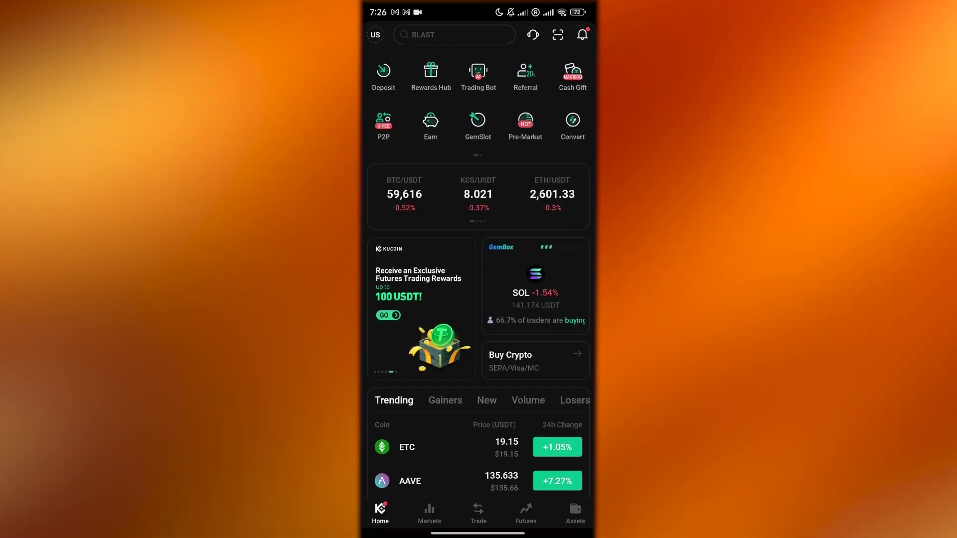
pyautogui.scroll(-5, 479, 299)
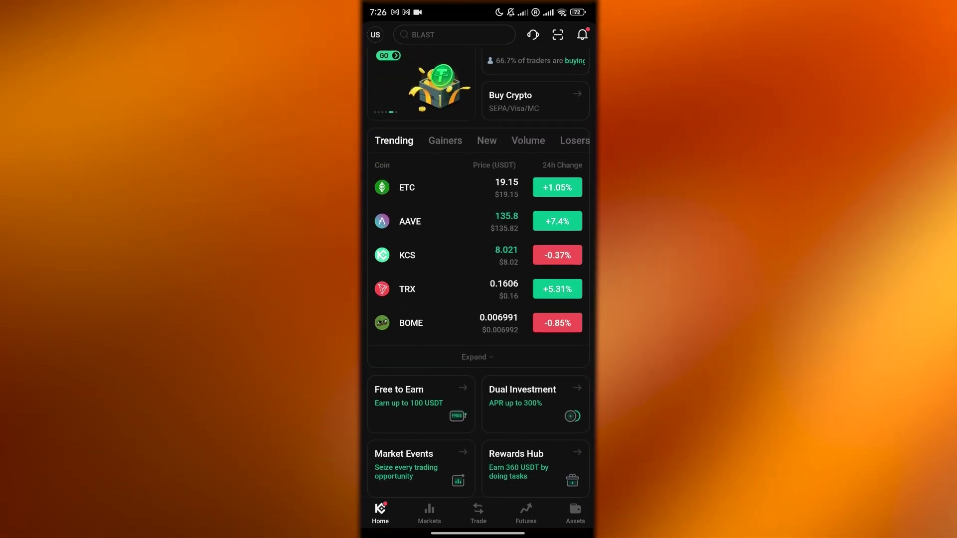
# - Browse Assets, opening and closing the Deposit and Buy Crypto pages, then return Home
pyautogui.click(575, 514)
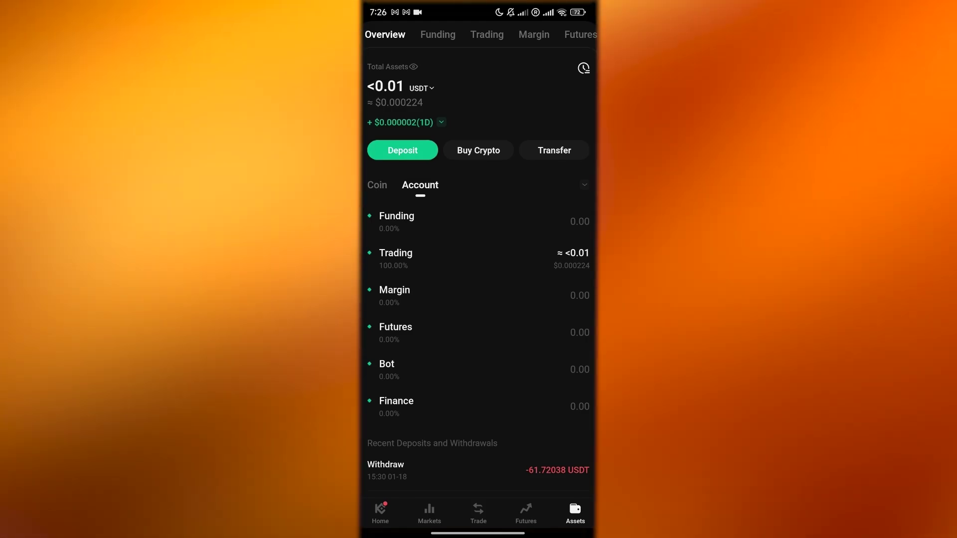
pyautogui.click(403, 150)
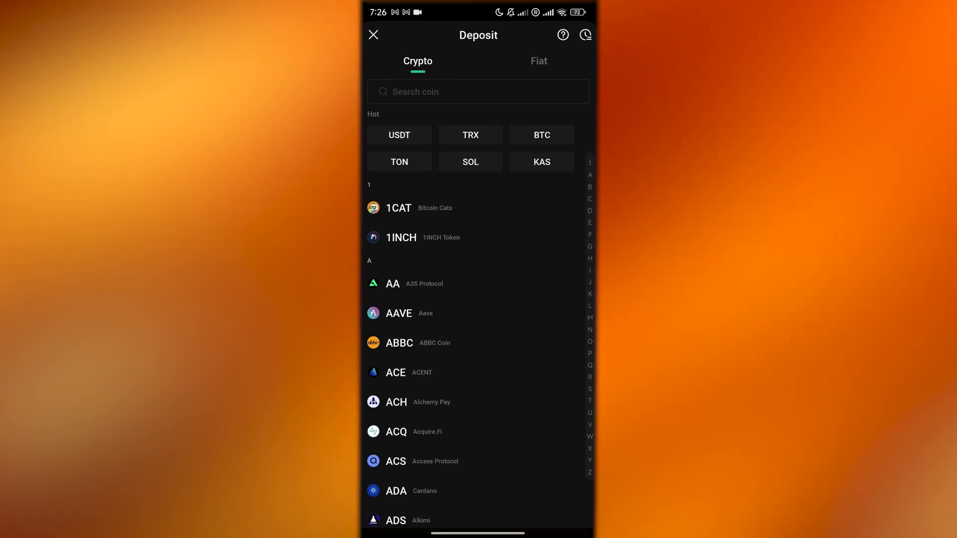
pyautogui.click(373, 34)
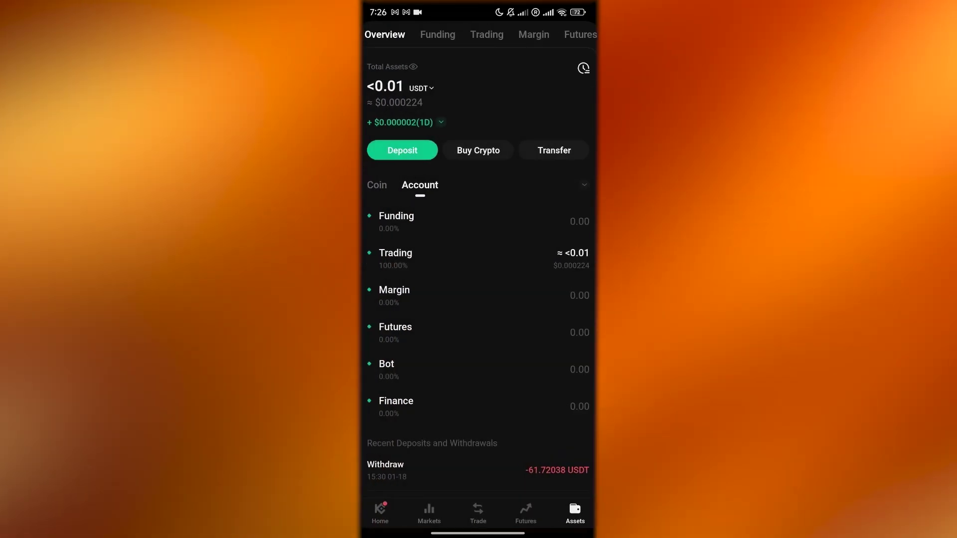
pyautogui.click(470, 150)
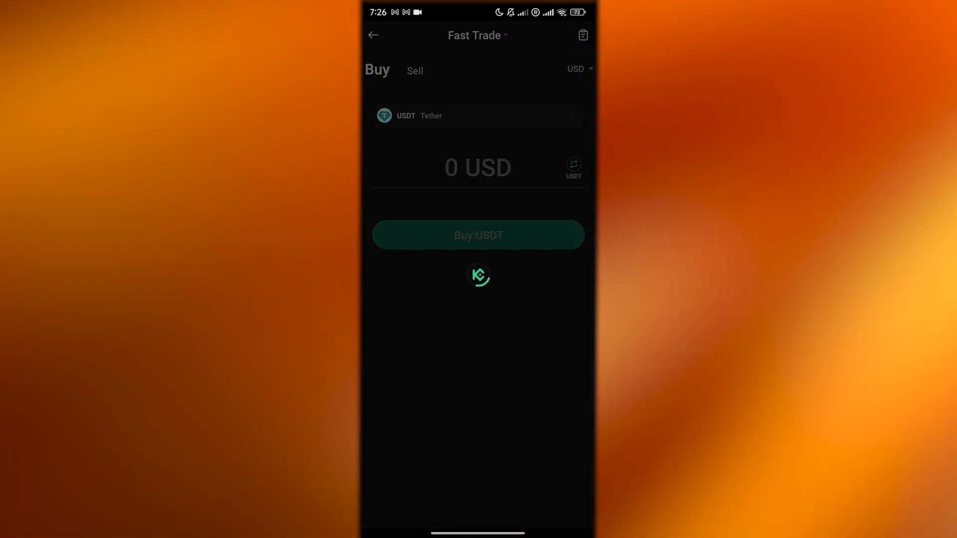
pyautogui.click(373, 35)
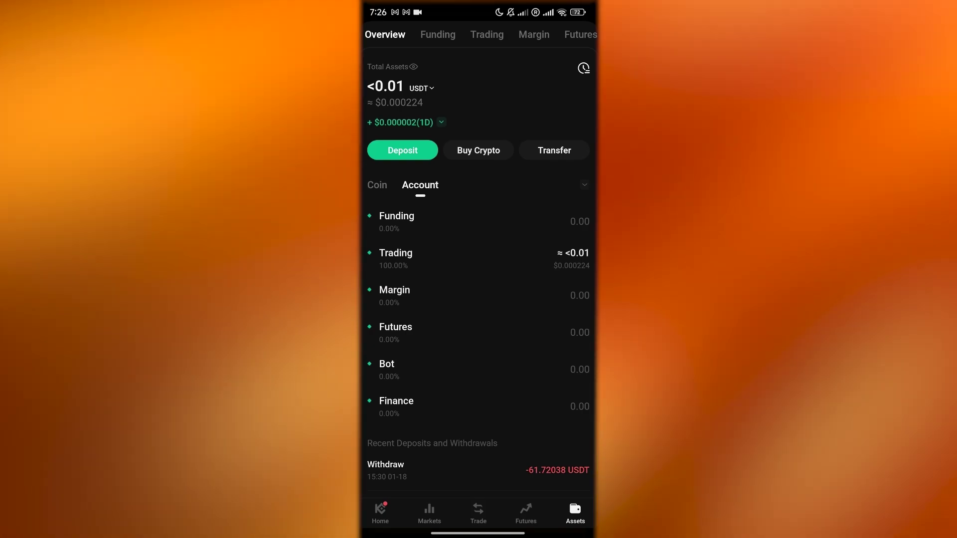
pyautogui.scroll(-3, 479, 299)
pyautogui.scroll(3, 479, 299)
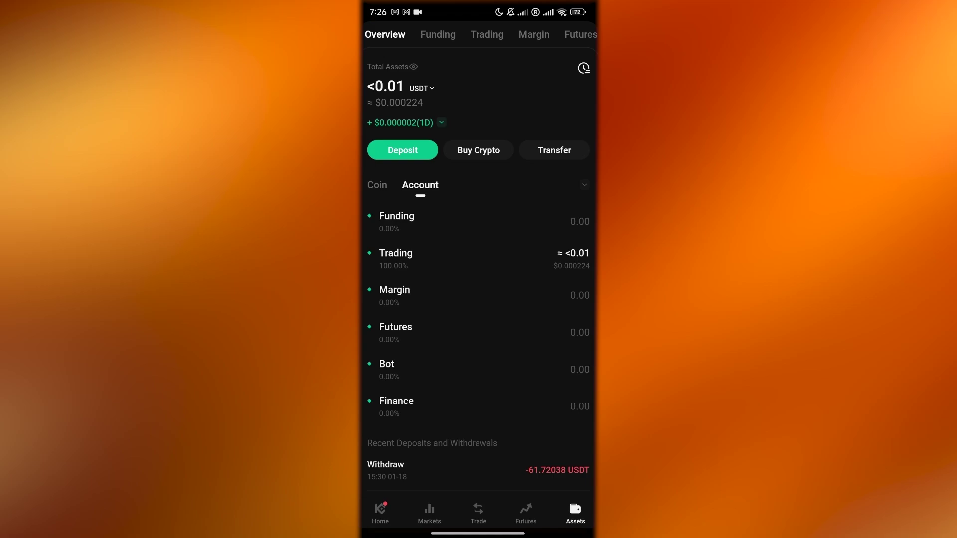
pyautogui.click(380, 514)
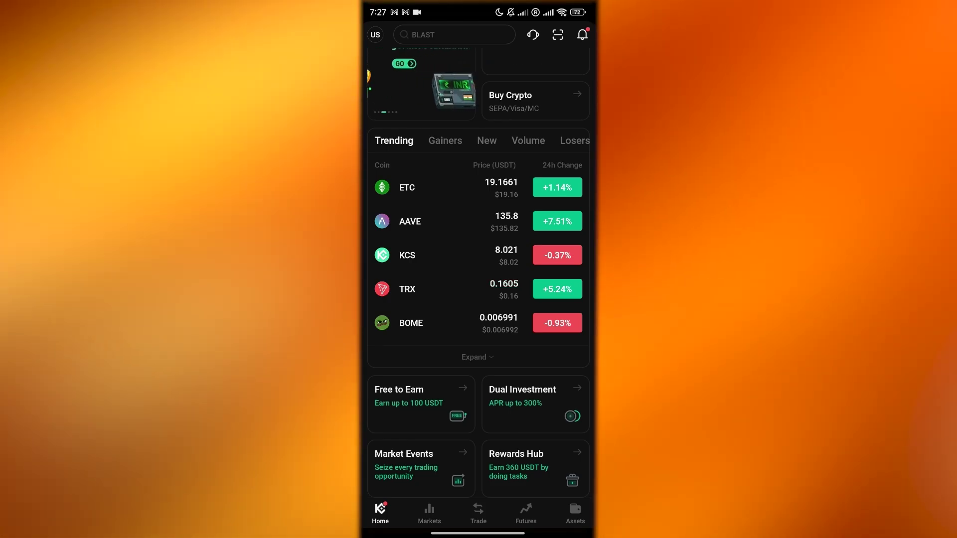
# - View Fees & VIP, dismiss the 0% maker promo, scroll VIP Lv. 0 fees and levels
pyautogui.scroll(5, 478, 269)
pyautogui.click(375, 35)
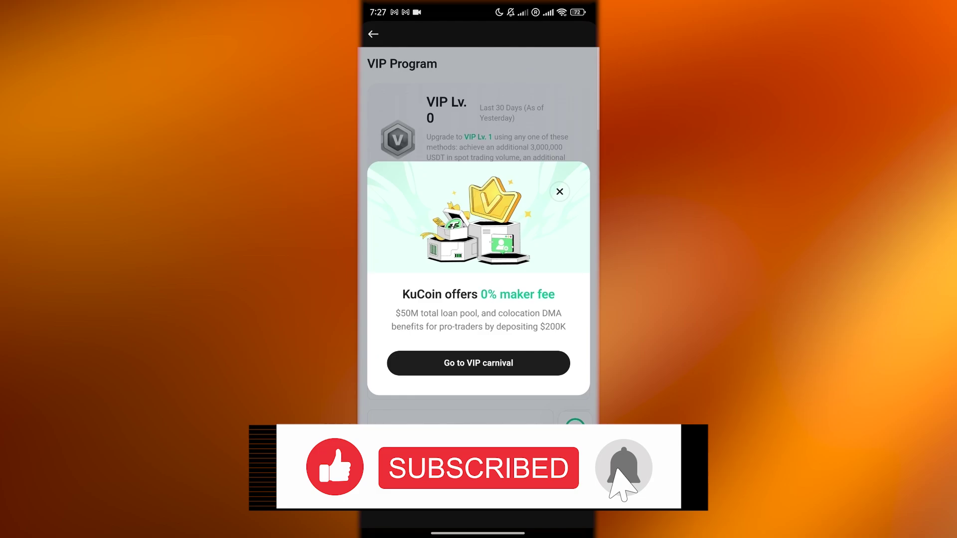
pyautogui.click(560, 208)
pyautogui.scroll(-1, 478, 239)
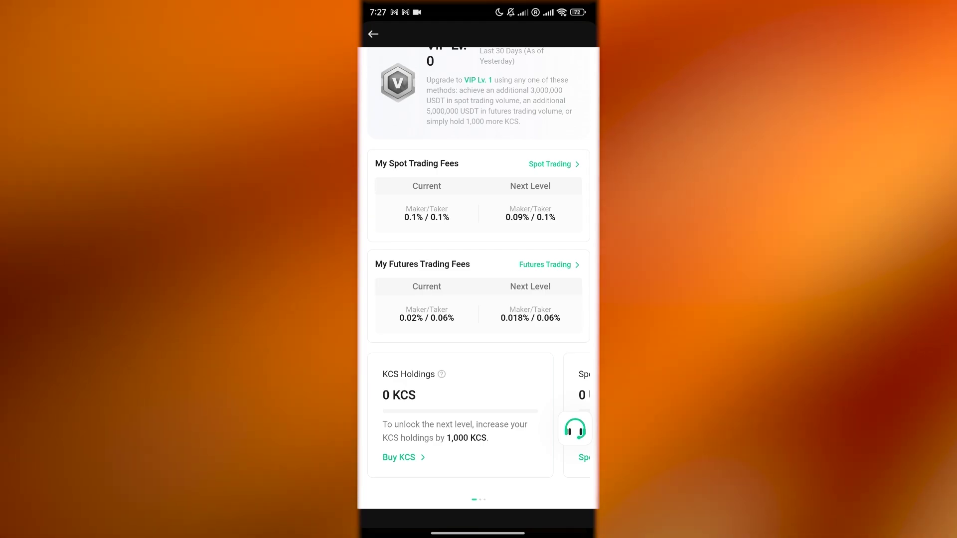
pyautogui.scroll(-2, 479, 279)
pyautogui.scroll(-7, 478, 279)
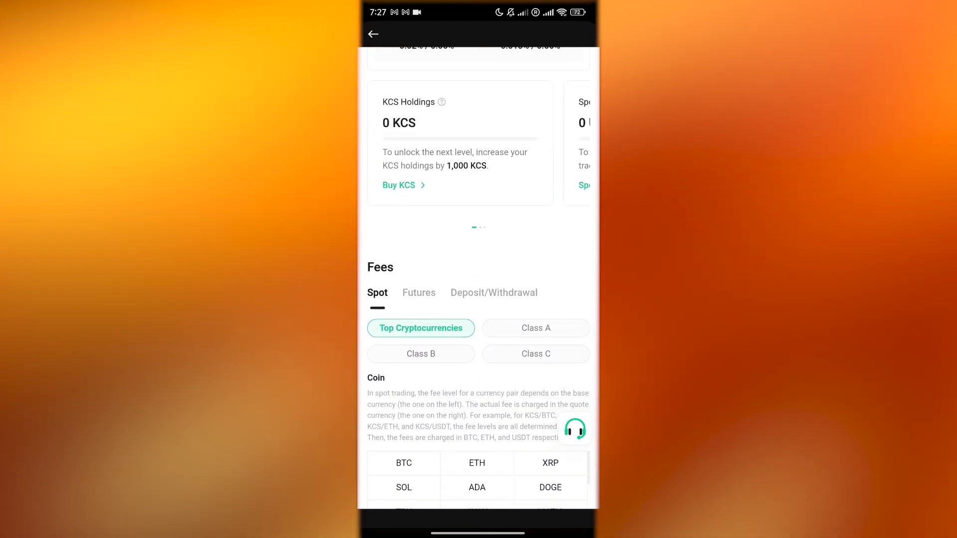
pyautogui.scroll(-10, 479, 279)
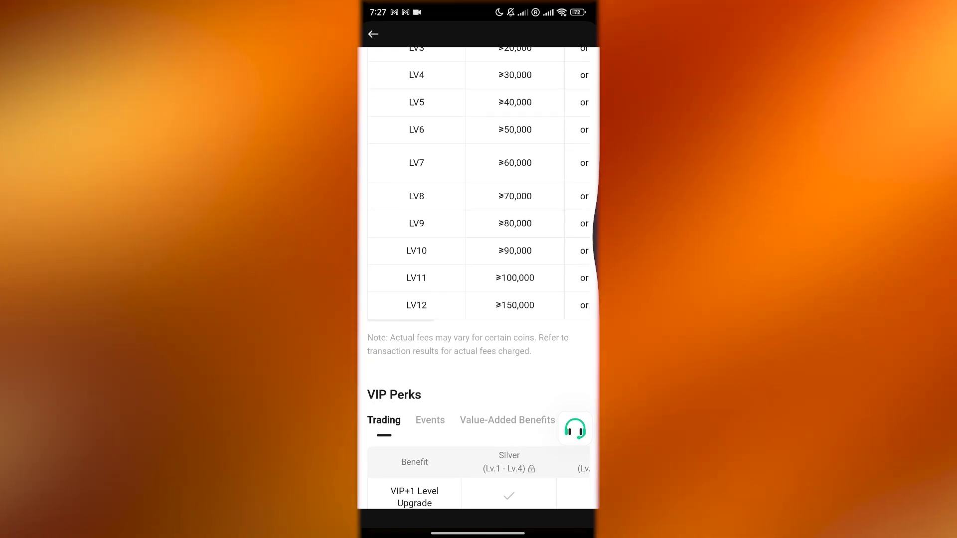
pyautogui.moveTo(596, 224); pyautogui.dragTo(553, 225)
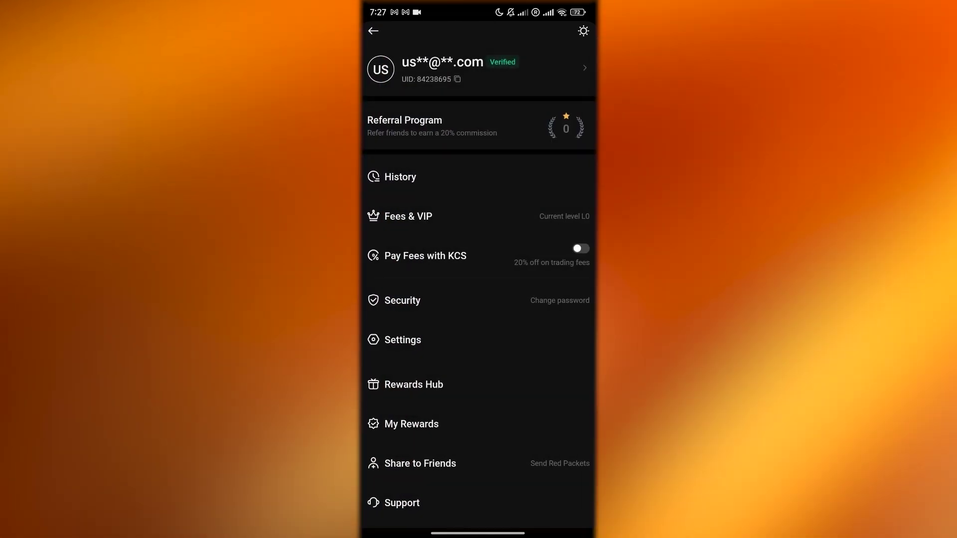
# - Close the app's account menu and switch to the KuCoin website dashboard
pyautogui.click(373, 30)
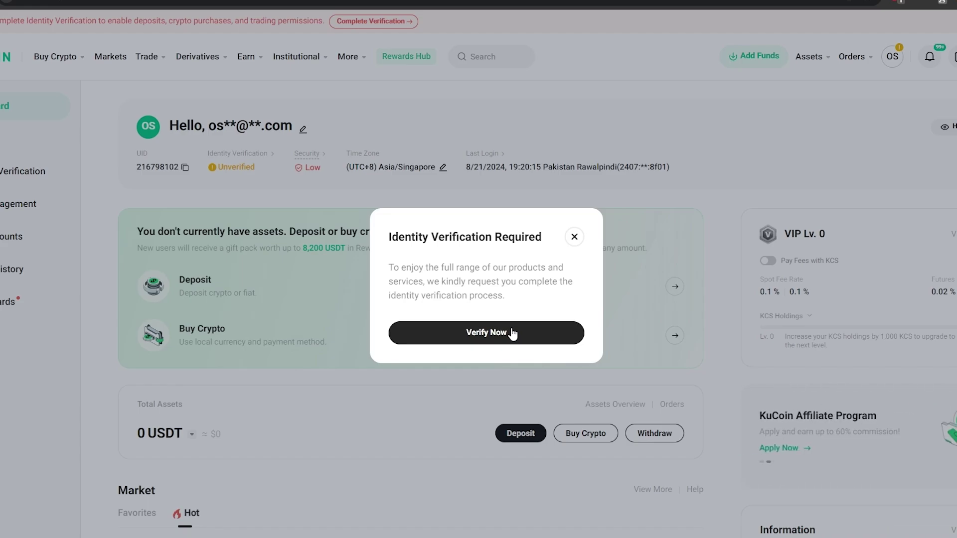
# - Dismiss the verification prompt and highlight Google's statement that KuCoin isn't supported in the US
pyautogui.click(575, 239)
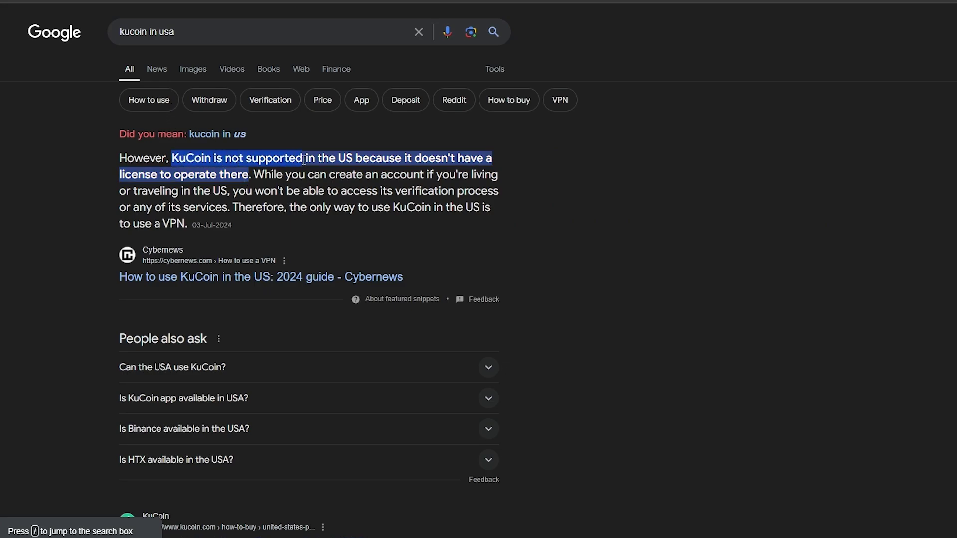
pyautogui.moveTo(491, 163); pyautogui.dragTo(247, 177)
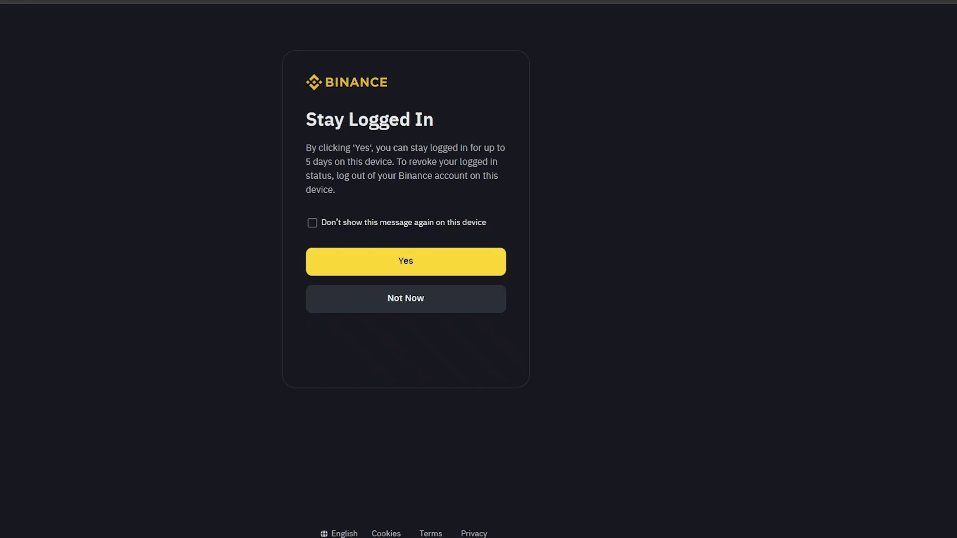
# - Stay logged in to Binance on this device, then switch to KuCoin's Fund Your Account page
pyautogui.click(478, 261)
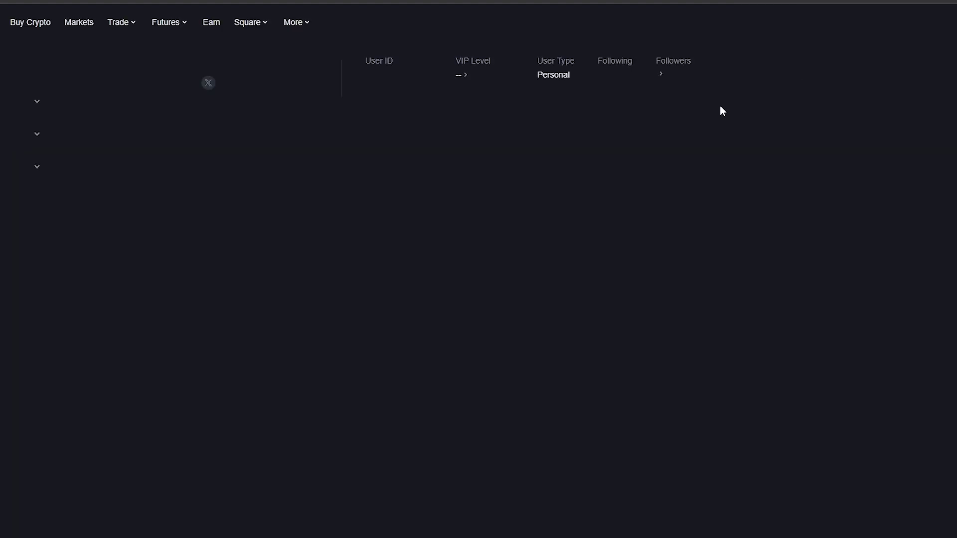
pyautogui.click(389, 1)
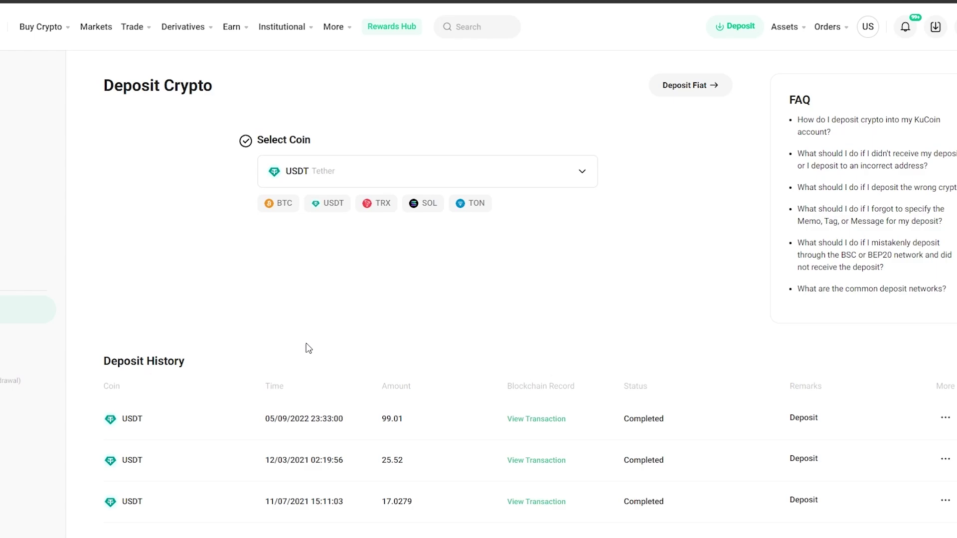
# - Keep USDT as the deposit coin and choose the TRC20 deposit network
pyautogui.click(510, 188)
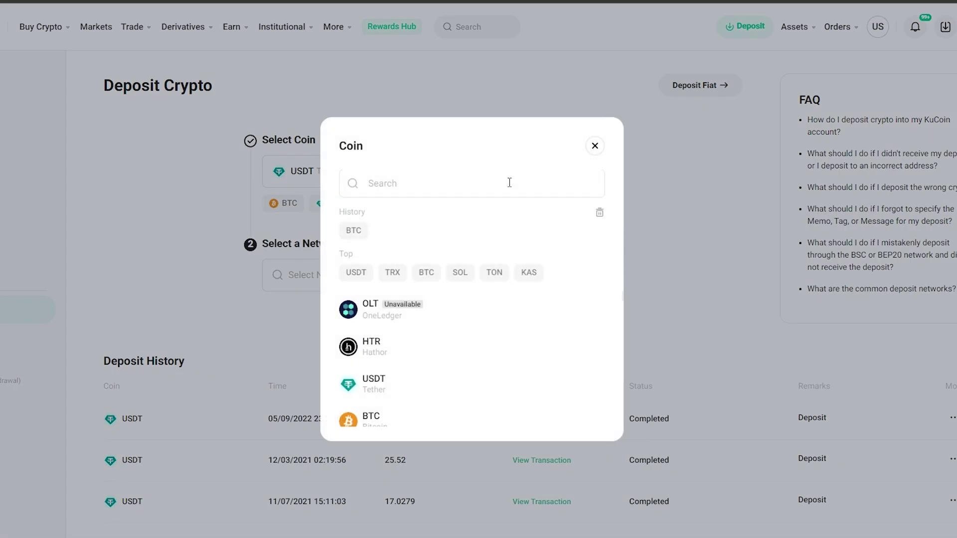
pyautogui.scroll(-3, 464, 367)
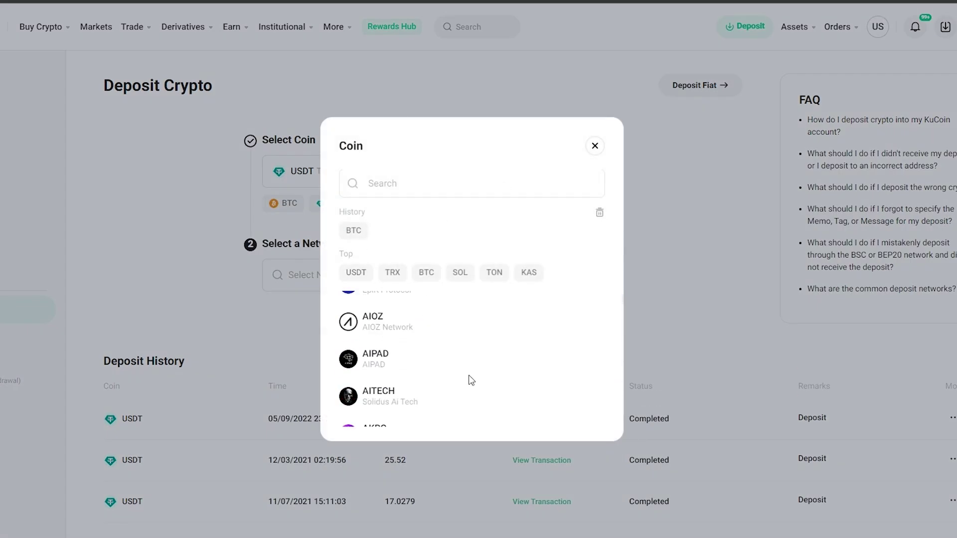
pyautogui.scroll(-5, 472, 380)
pyautogui.click(317, 169)
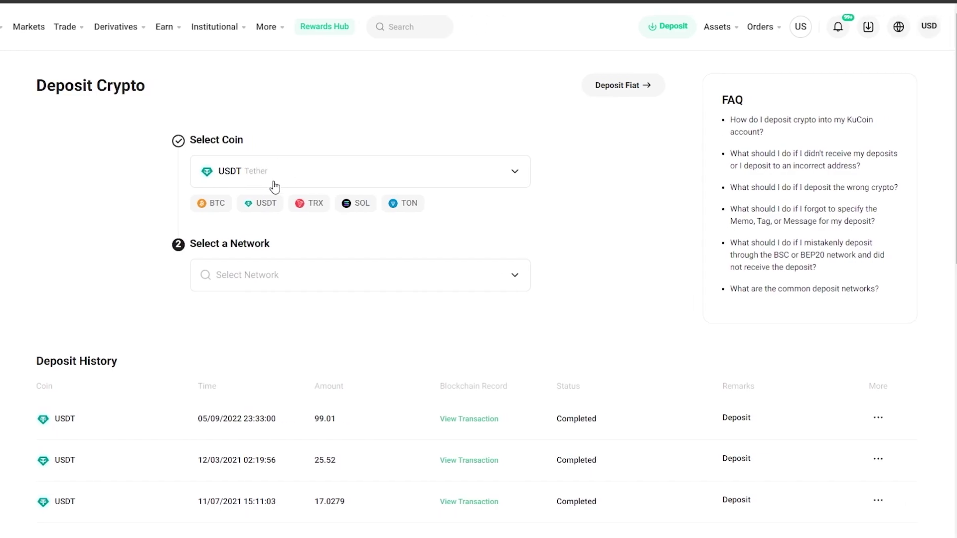
pyautogui.click(264, 276)
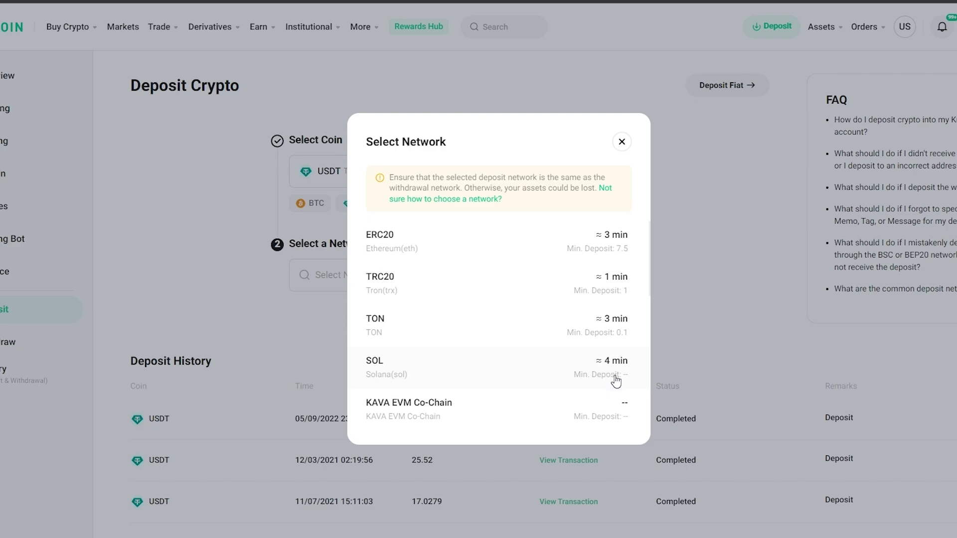
pyautogui.scroll(-8, 608, 412)
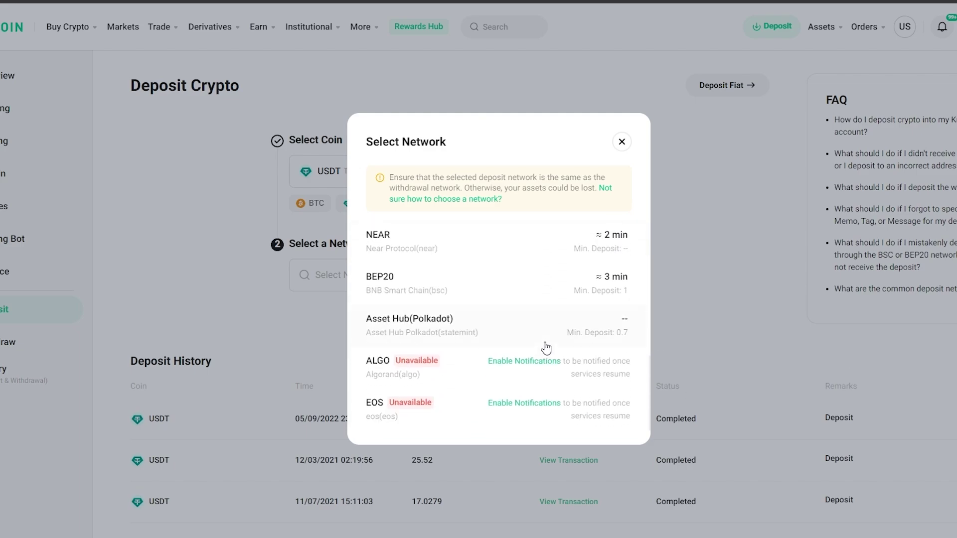
pyautogui.scroll(8, 577, 384)
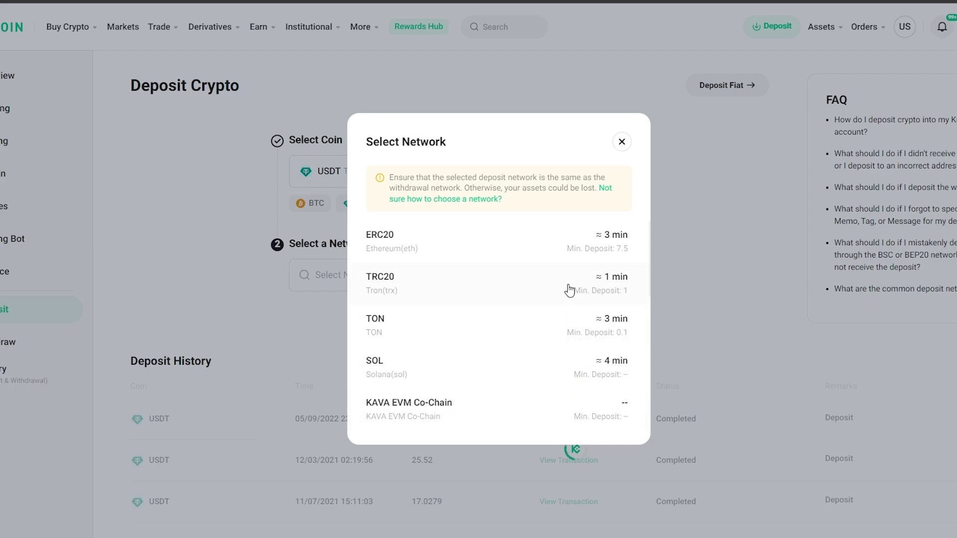
pyautogui.click(570, 285)
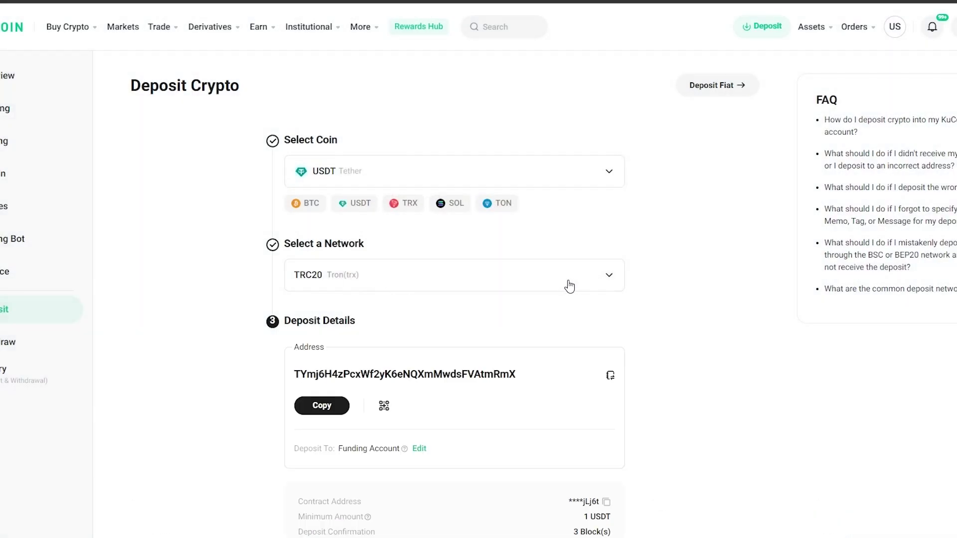
# - Copy KuCoin's USDT TRC20 deposit address
pyautogui.scroll(-3, 330, 273)
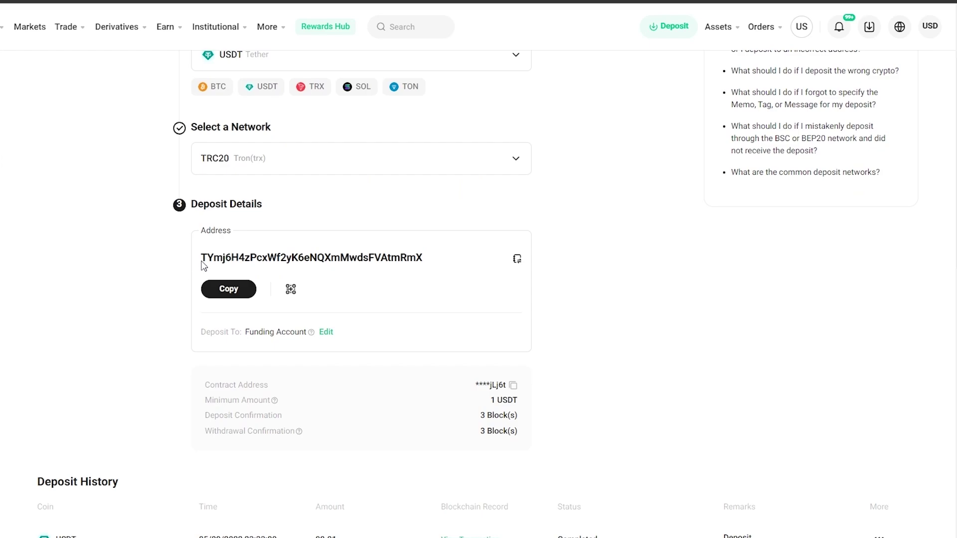
pyautogui.moveTo(202, 264); pyautogui.dragTo(415, 258)
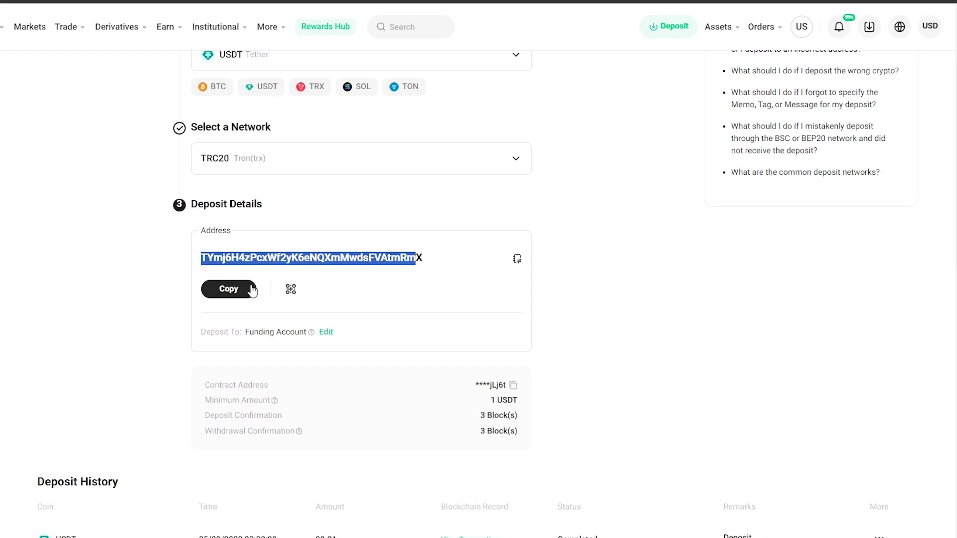
pyautogui.click(309, 265)
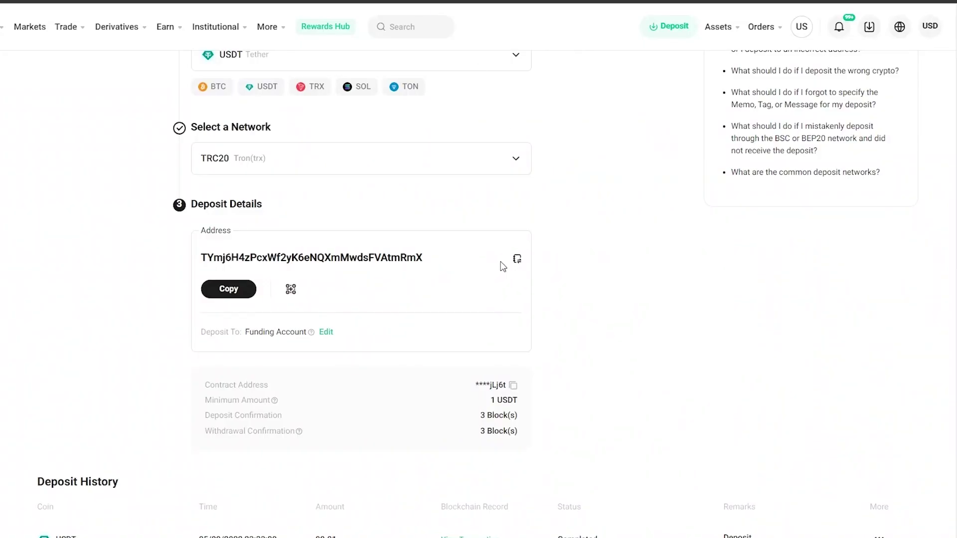
pyautogui.scroll(2, 501, 263)
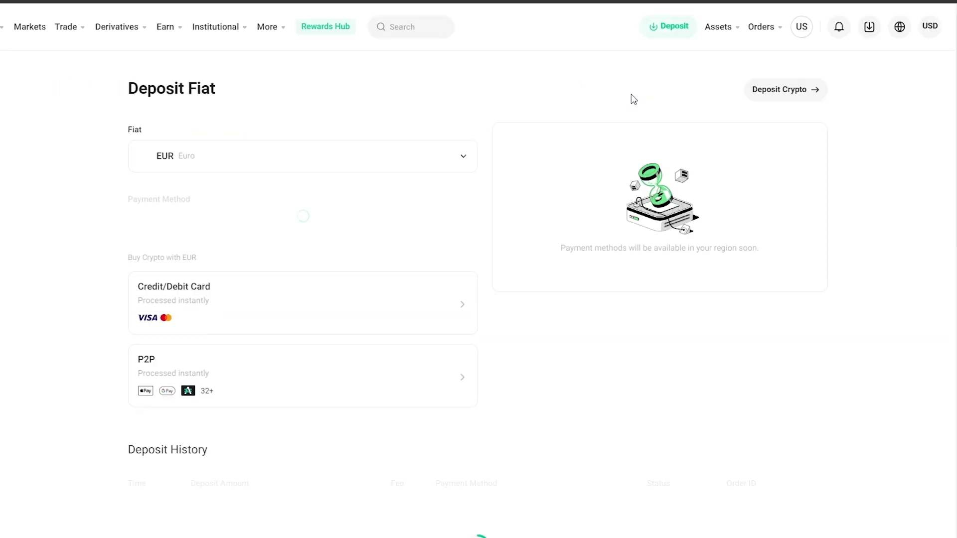
# - Choose EUR as the fiat currency and review the Credit/Debit Card deposit option, not yet available here
pyautogui.click(239, 158)
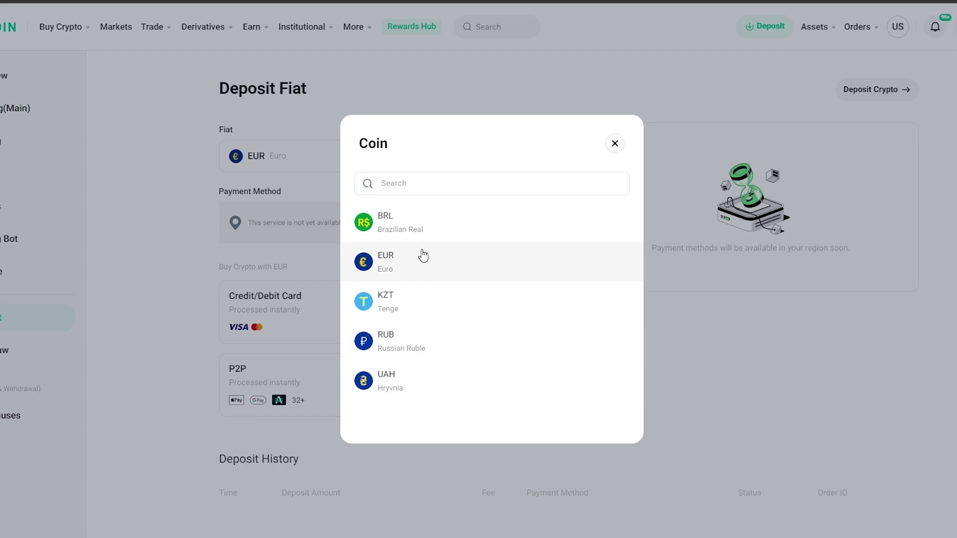
pyautogui.click(433, 271)
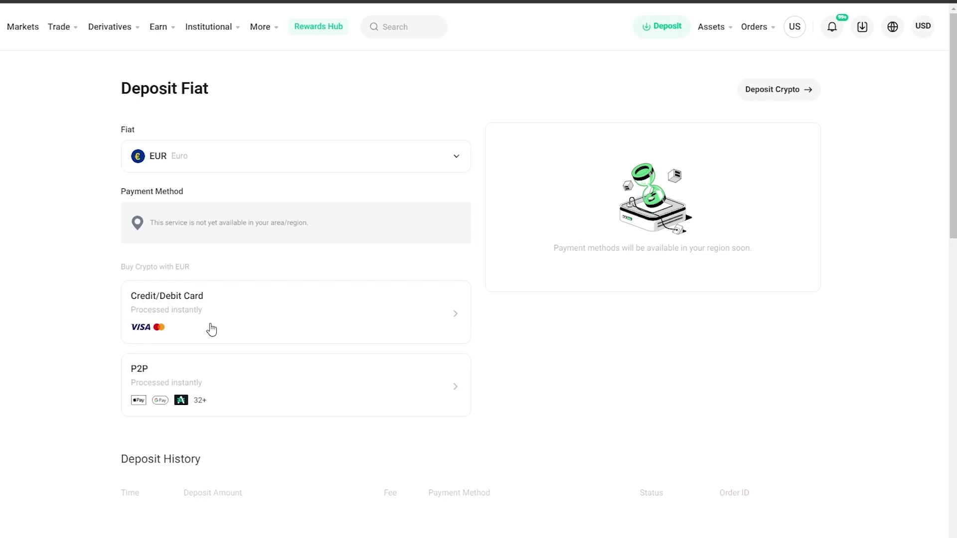
pyautogui.click(211, 329)
pyautogui.scroll(-5, 226, 379)
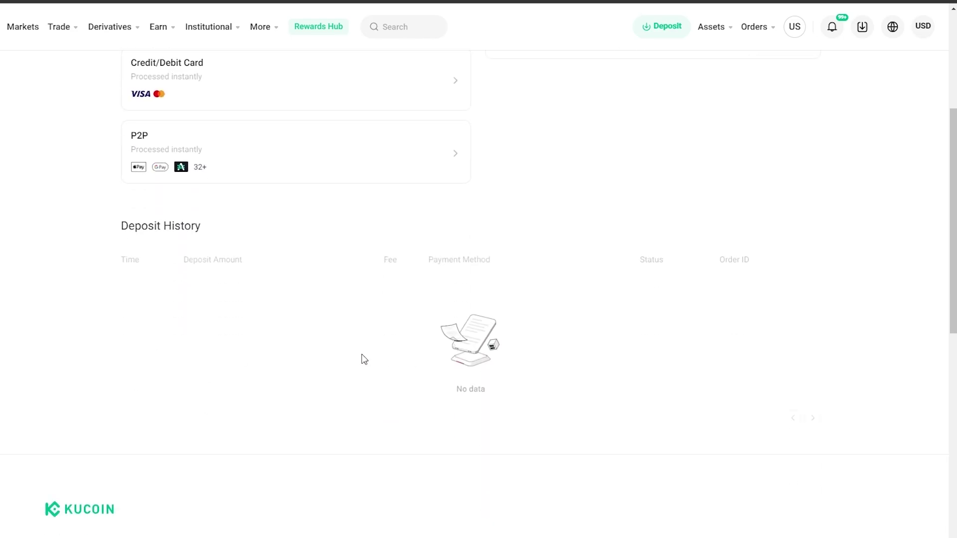
pyautogui.scroll(4, 363, 360)
pyautogui.scroll(1, 363, 360)
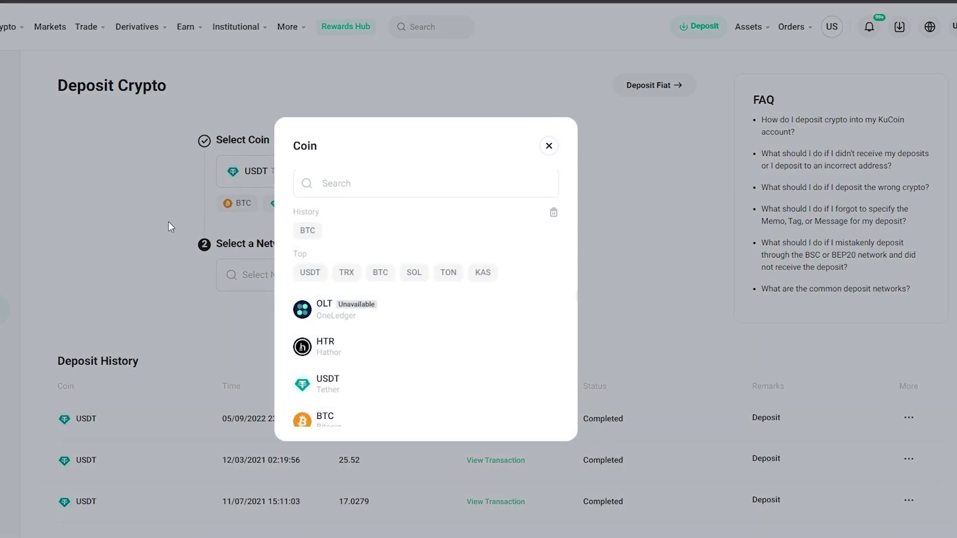
pyautogui.click(220, 224)
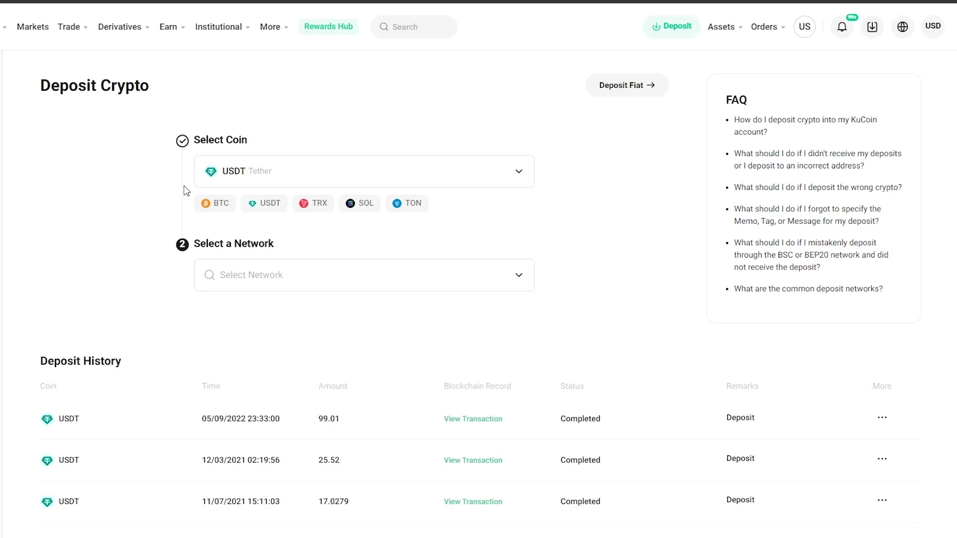
pyautogui.click(219, 183)
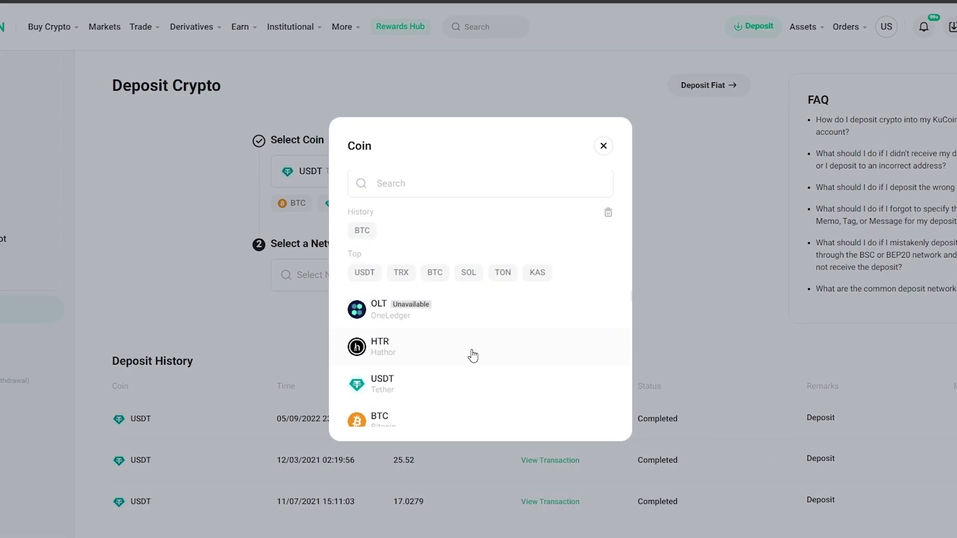
pyautogui.scroll(-2, 484, 355)
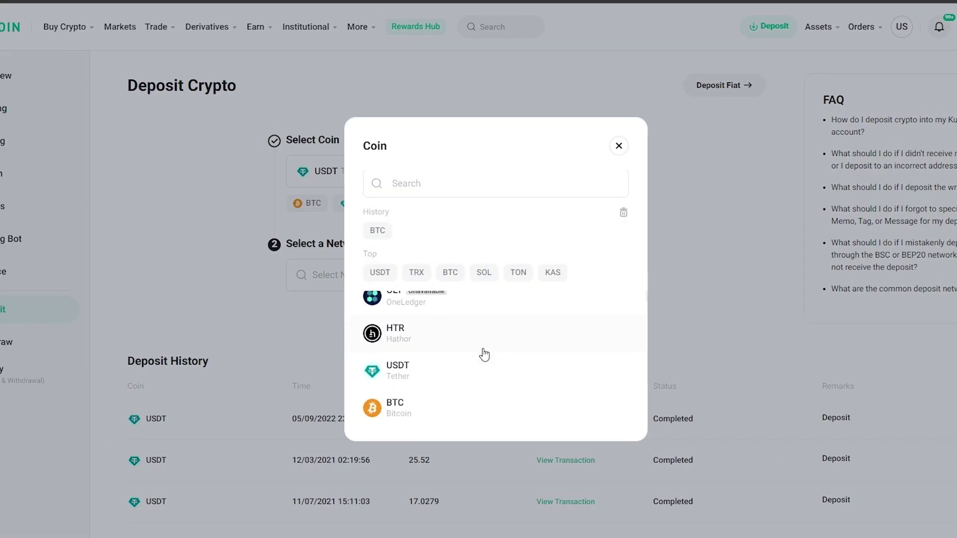
pyautogui.scroll(-5, 484, 355)
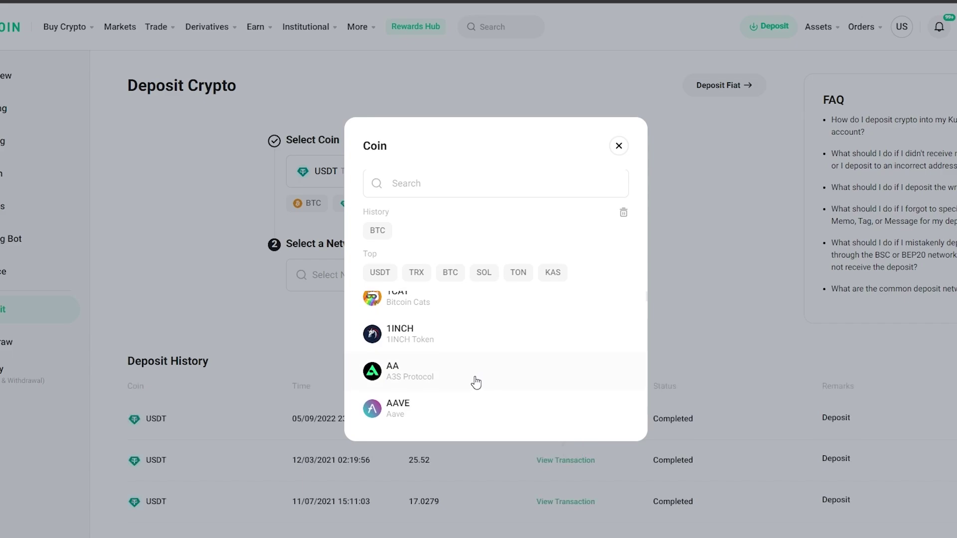
pyautogui.scroll(-3, 475, 383)
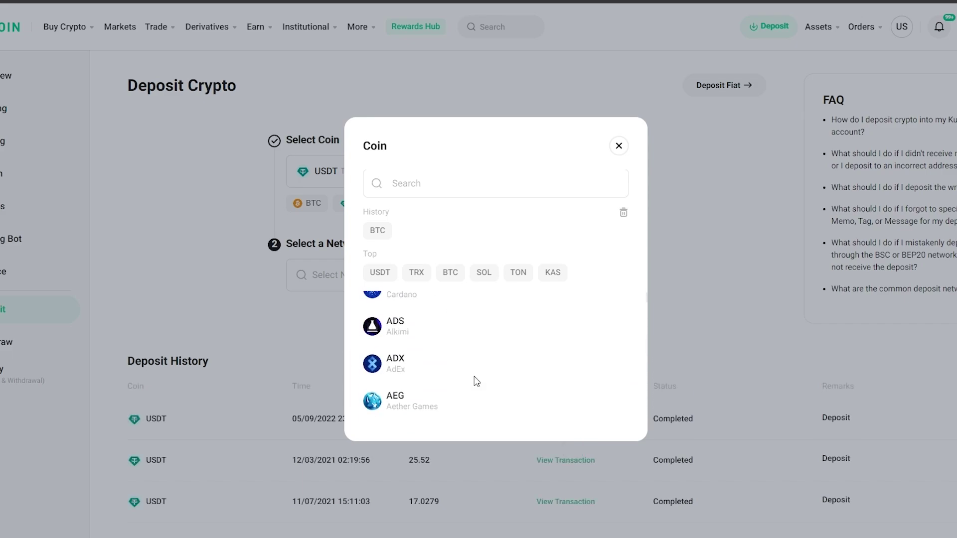
pyautogui.scroll(9, 475, 382)
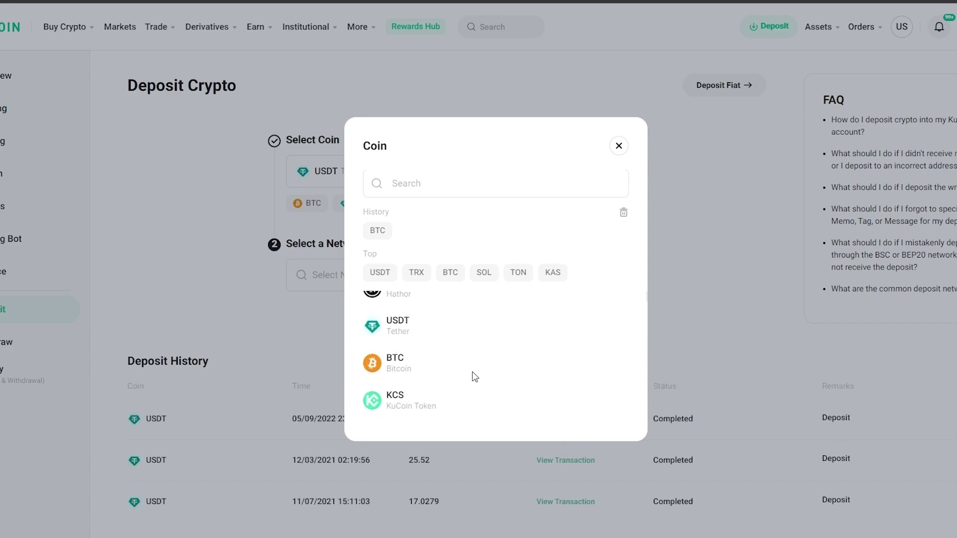
pyautogui.click(754, 293)
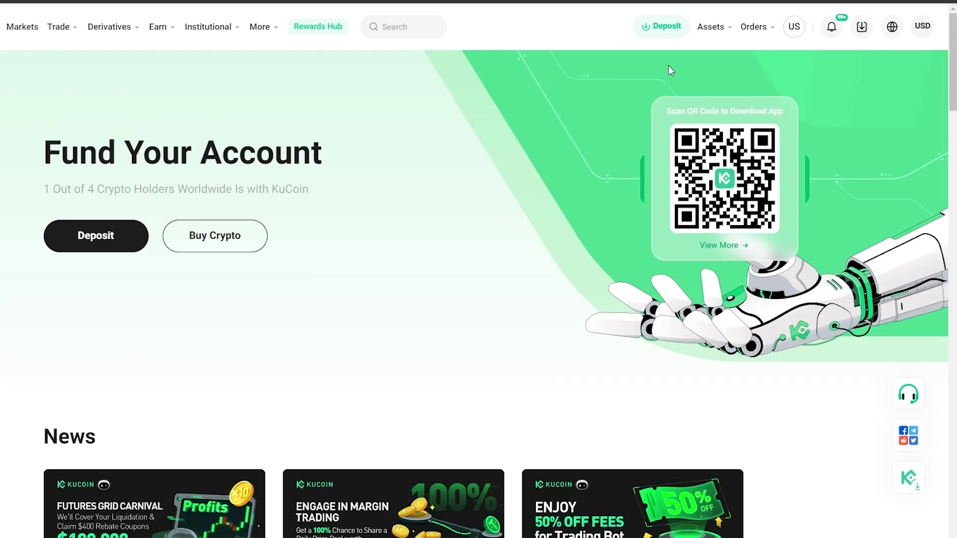
# - Go from KuCoin's Deposit Crypto page back to Fund Your Account
pyautogui.moveTo(861, 35)
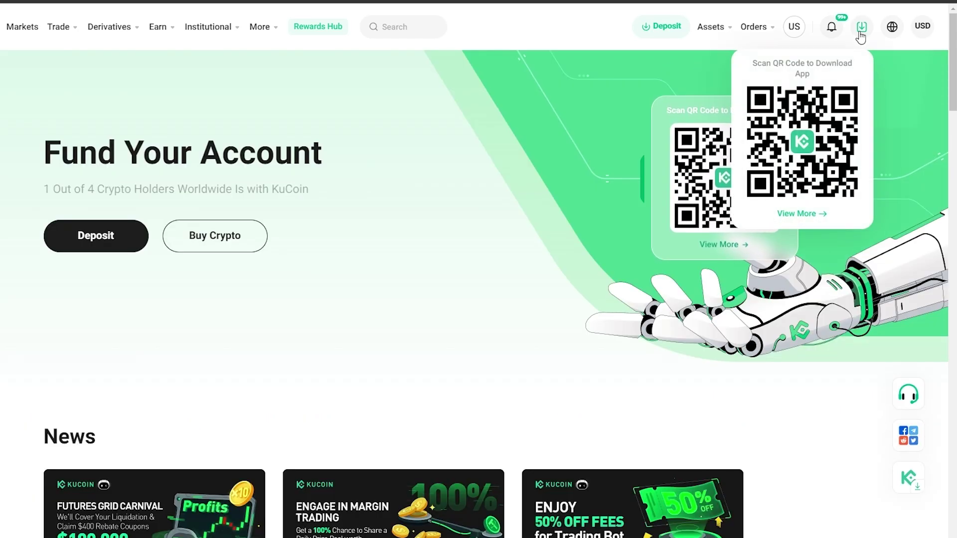
pyautogui.moveTo(58, 26)
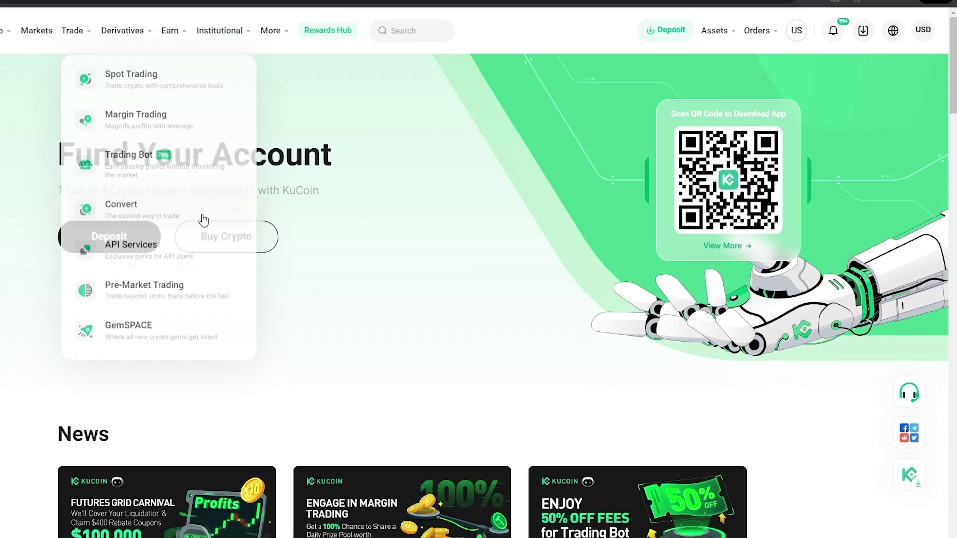